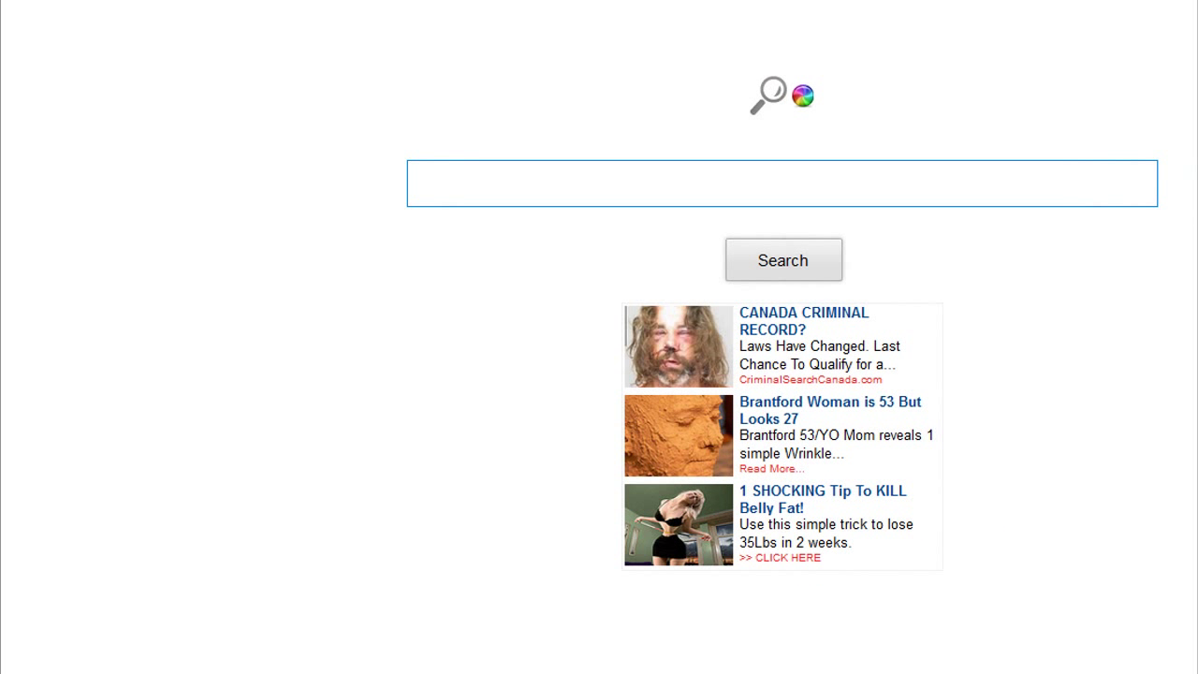
Find the Bukkit plugin listing on the web and browse its Admin Tools category.
click(420, 183)
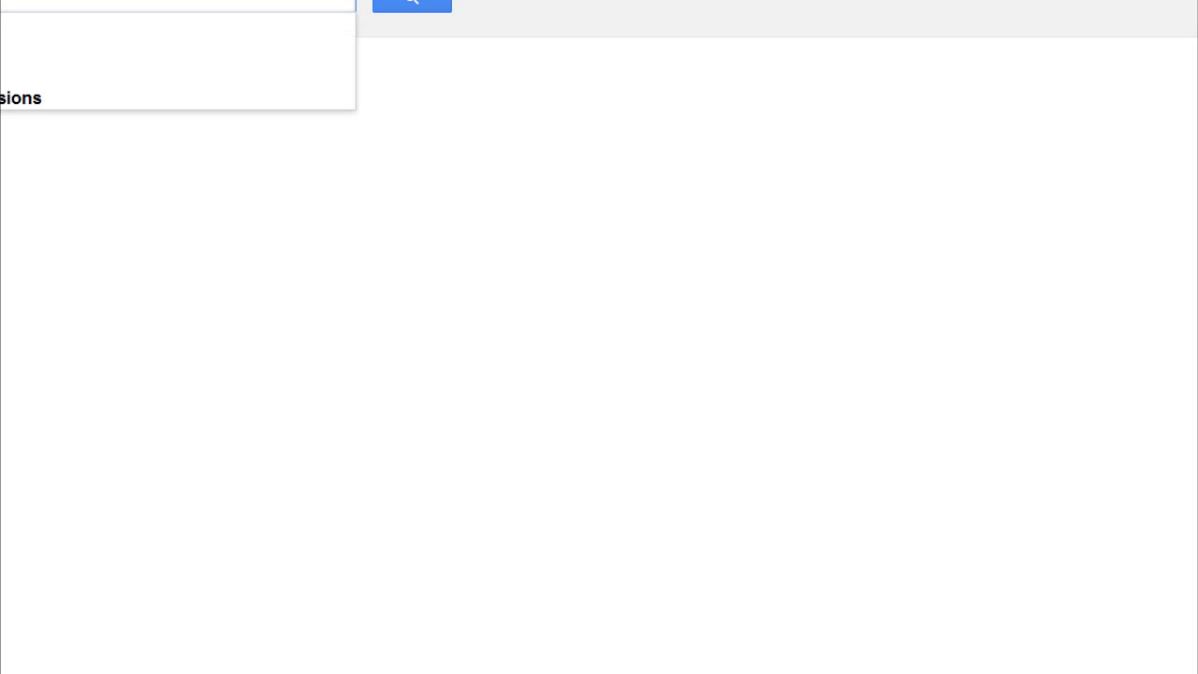
key(Return)
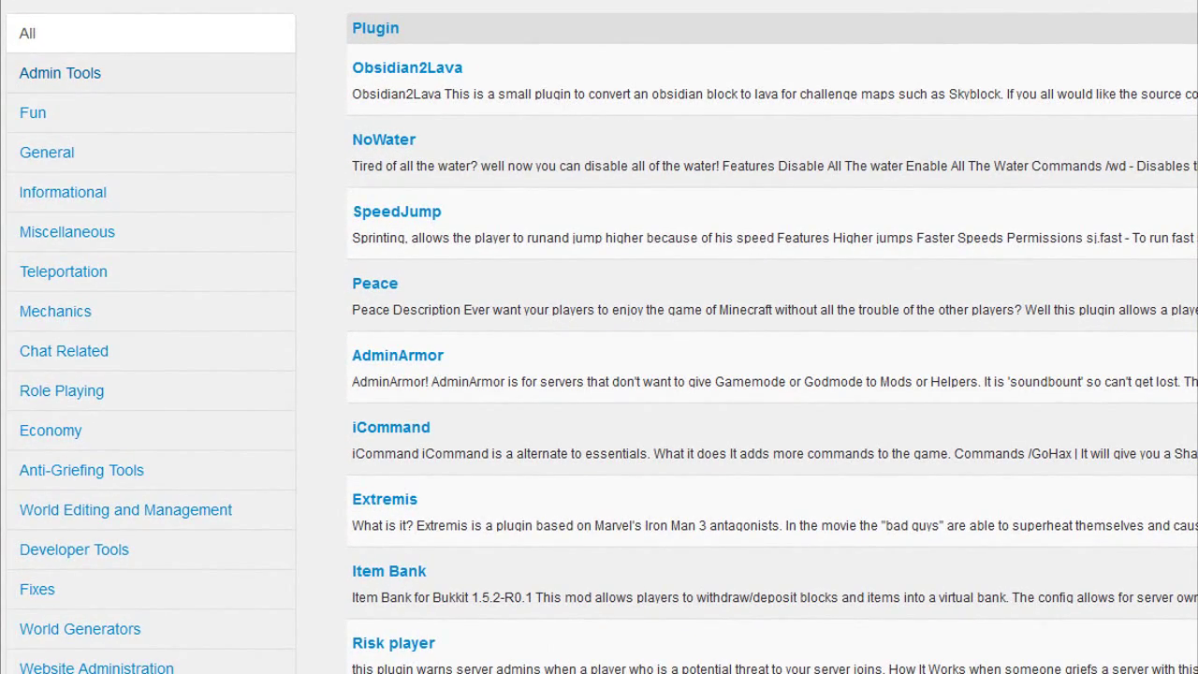
click(60, 73)
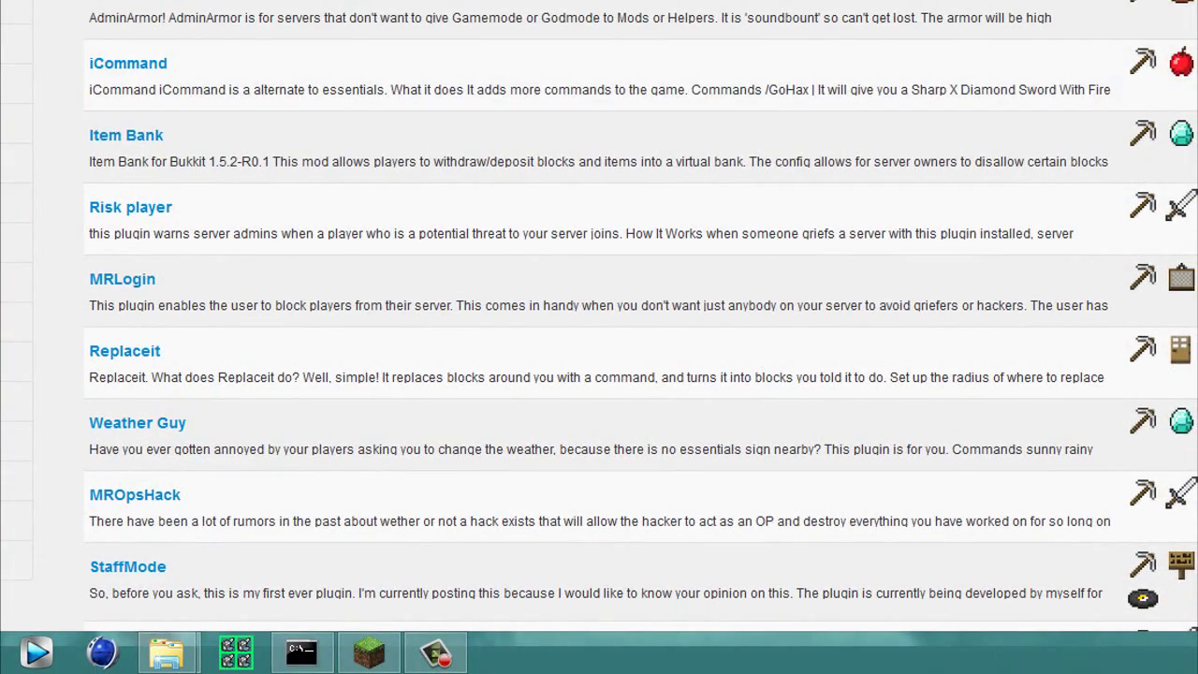
scroll(598, 318, down, 5)
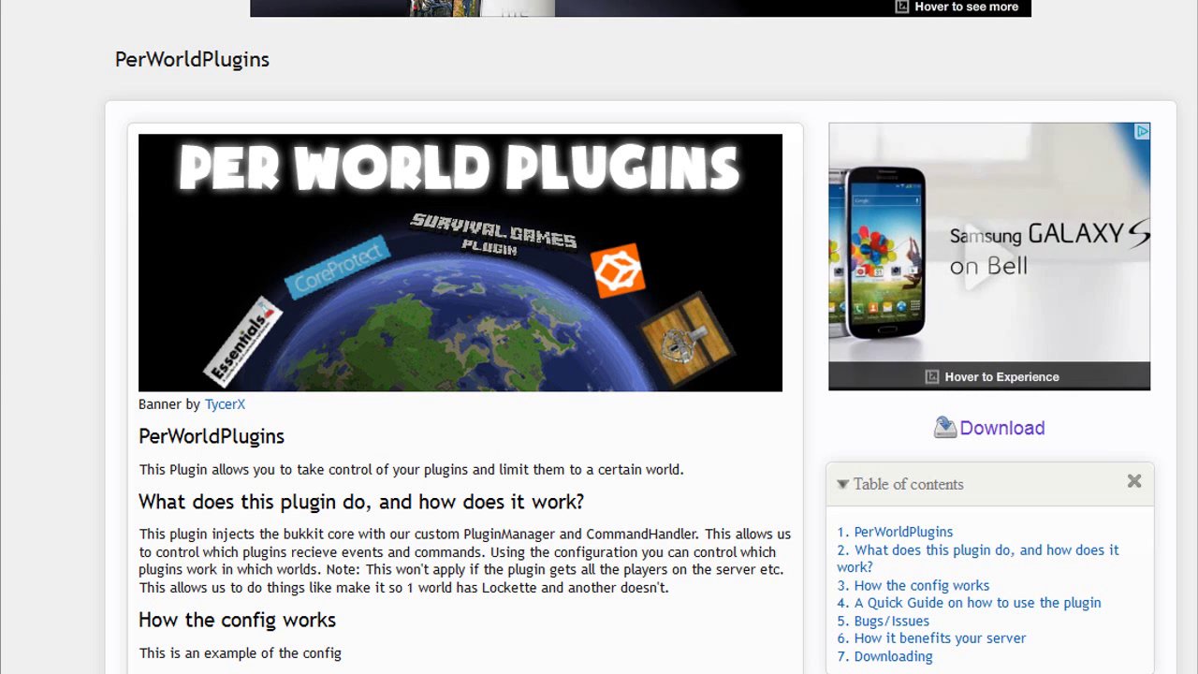
Check the file details of the PerWorldPlugins plugin on its download page and save PerWorldPlugins.jar.
scroll(598, 374, down, 3)
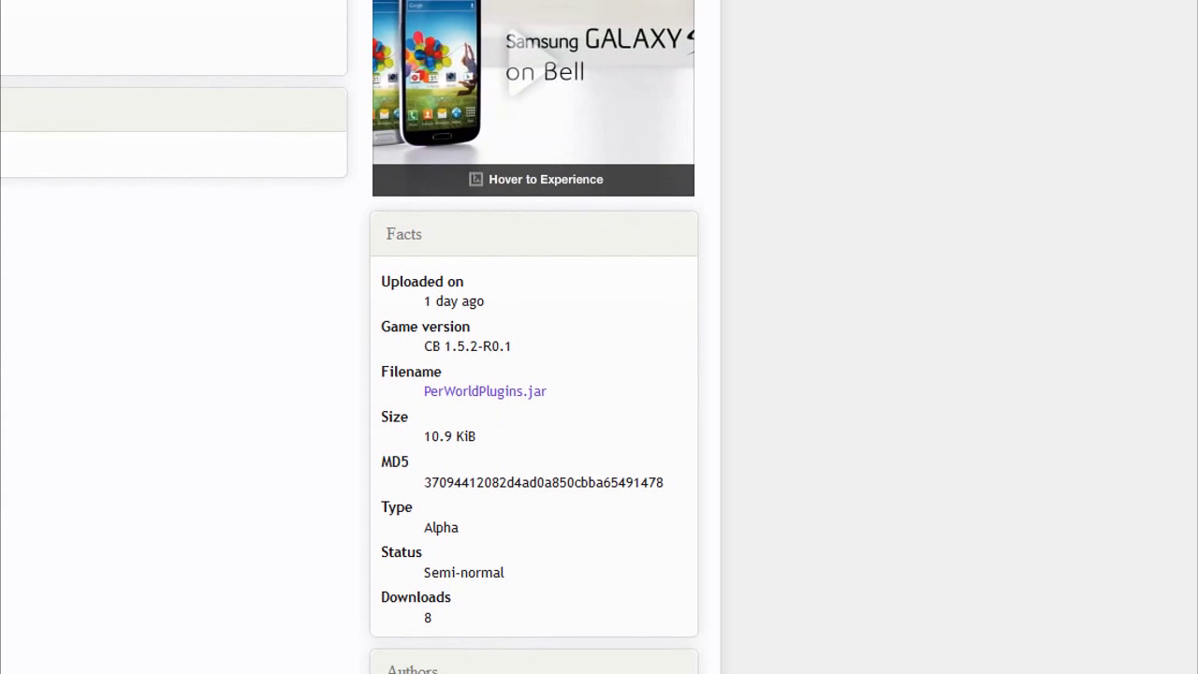
drag(424, 527, 458, 527)
click(440, 527)
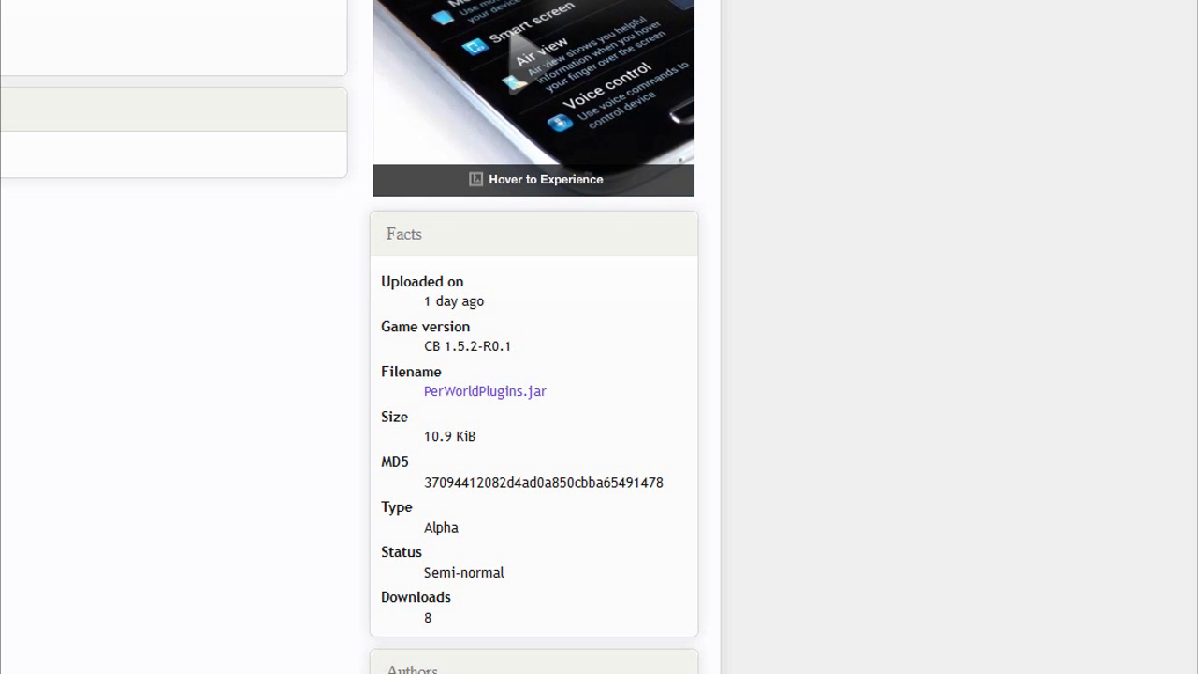
scroll(599, 337, up, 4)
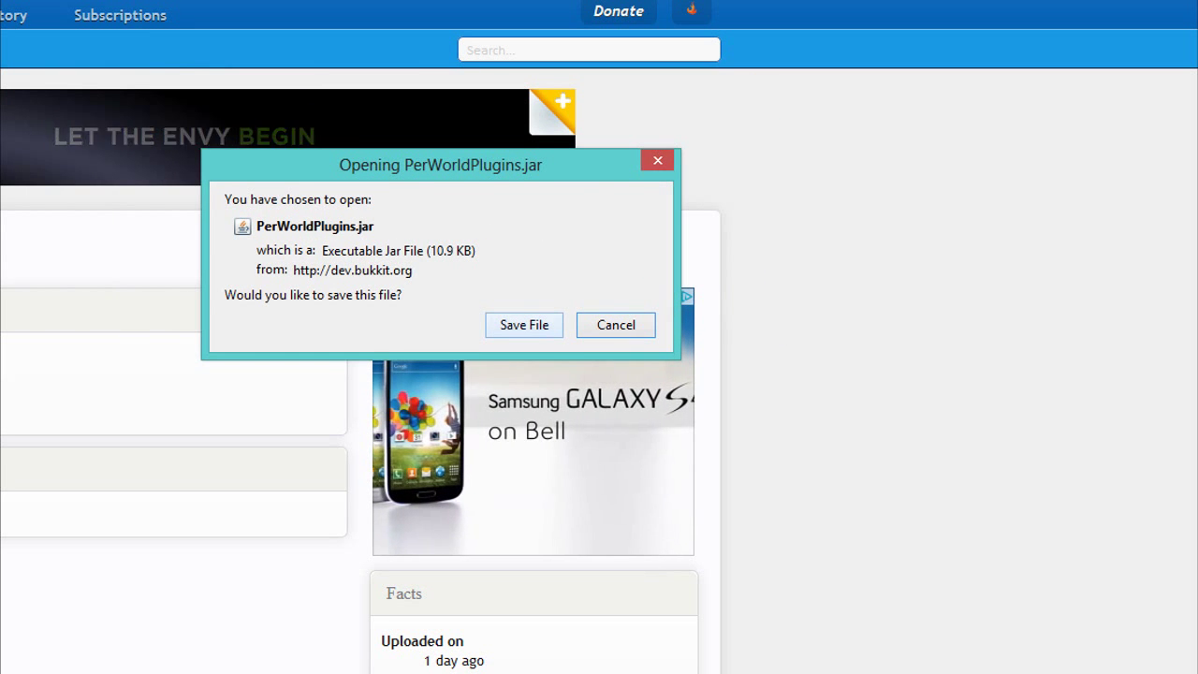
key(alt+s)
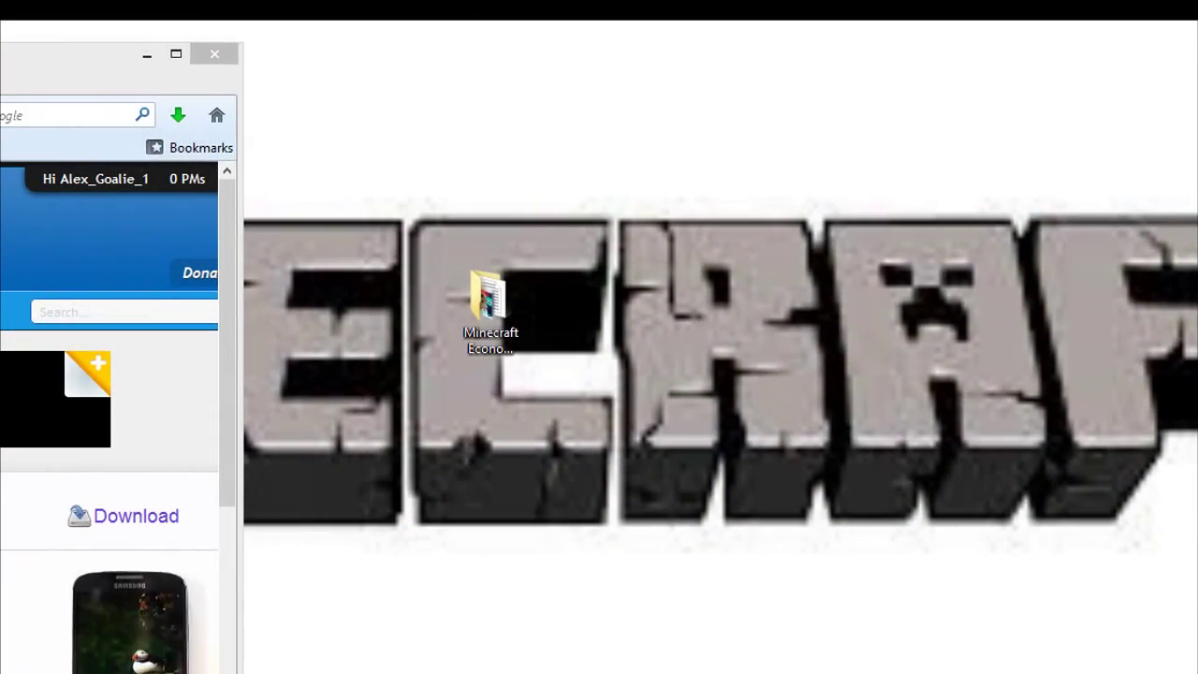
Open the plugins folder inside the Server folder of Minecraft Economy Server and look through its contents.
double_click(487, 309)
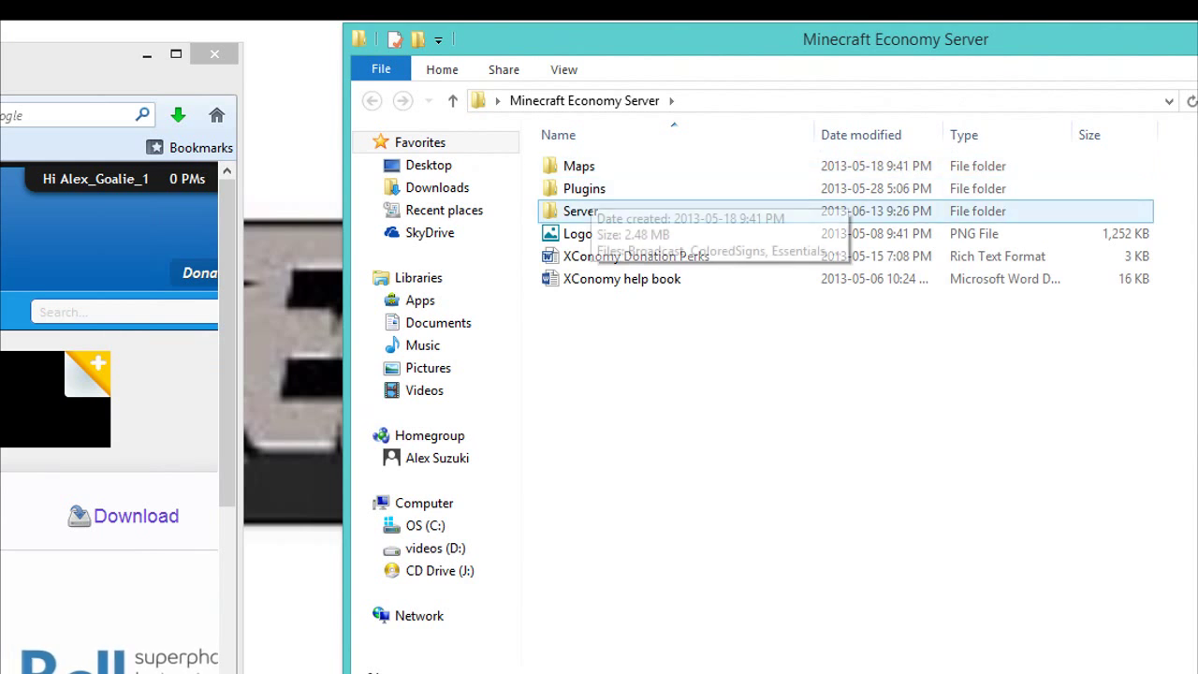
double_click(177, 206)
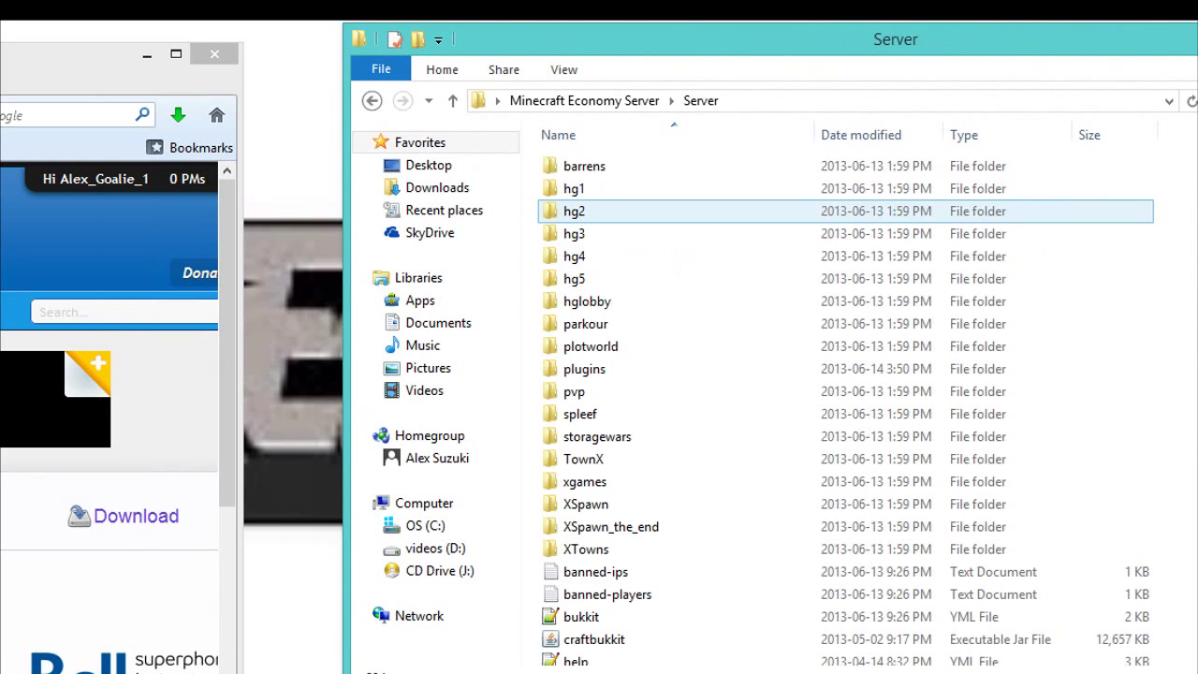
double_click(692, 369)
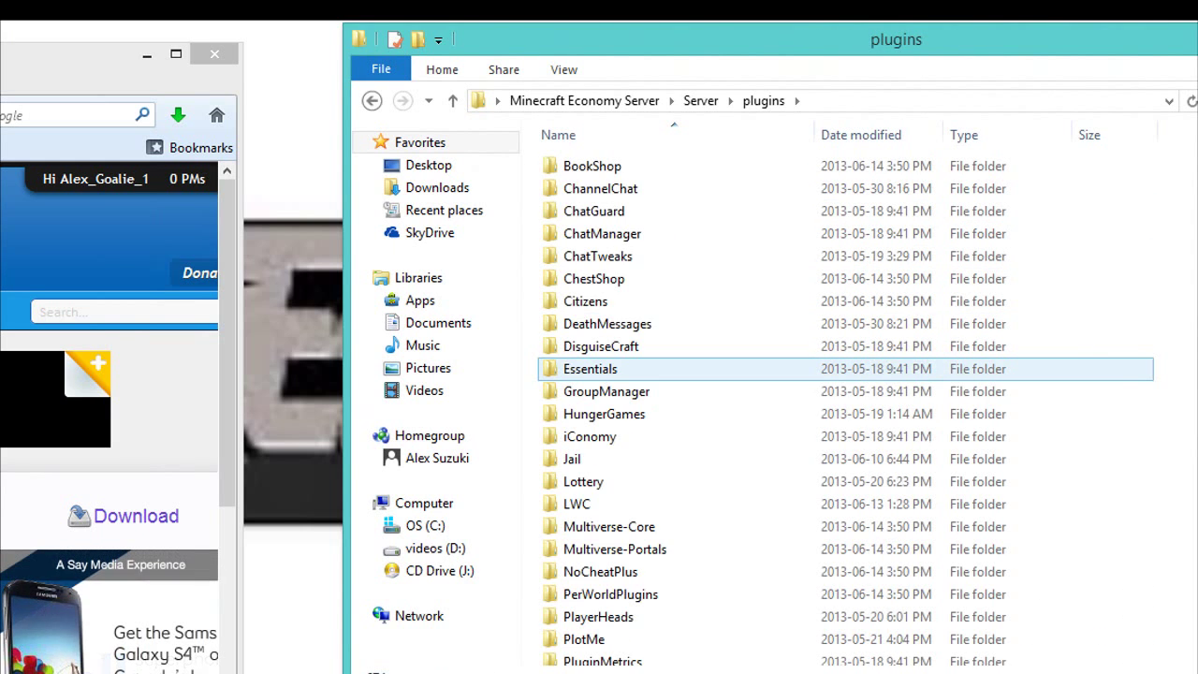
scroll(692, 440, down, 15)
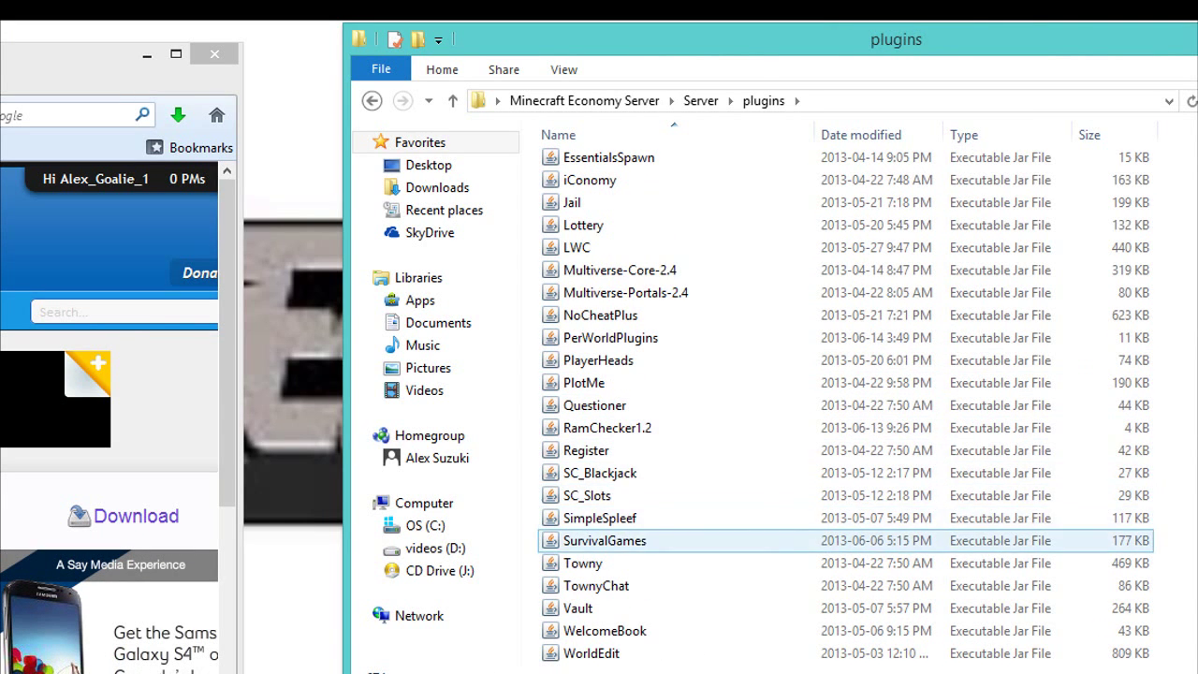
scroll(599, 567, up, 6)
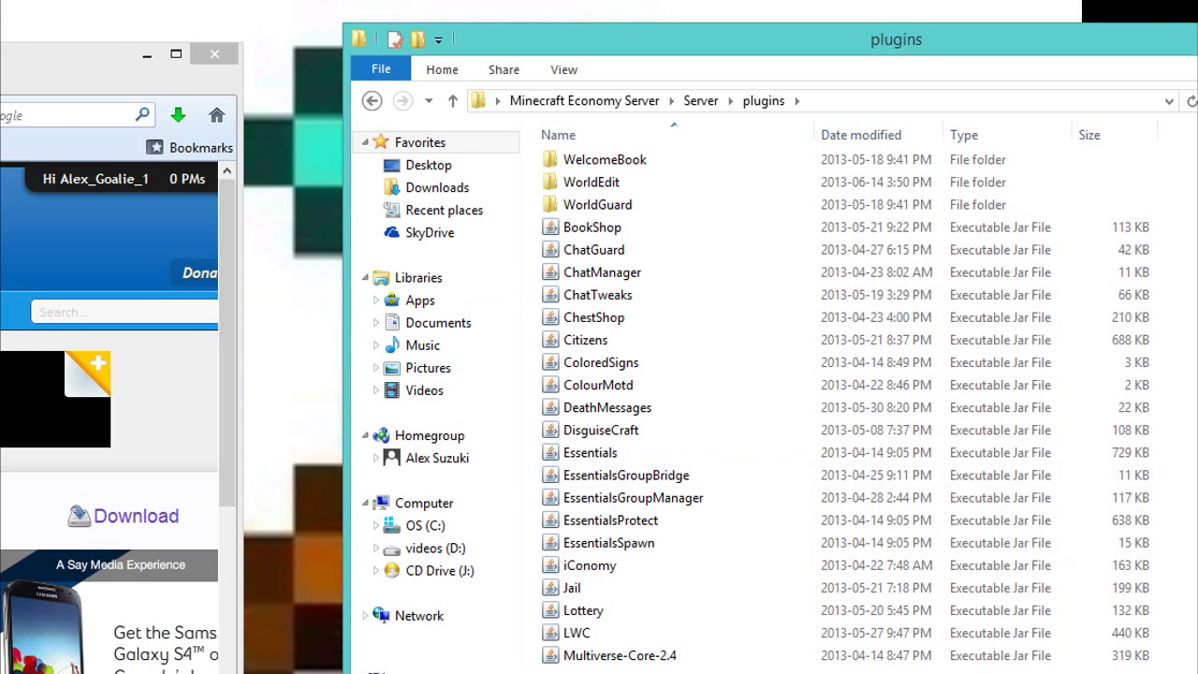
Check the browser's list of downloaded files and close the browser window.
click(178, 114)
drag(93, 192, 122, 202)
click(136, 515)
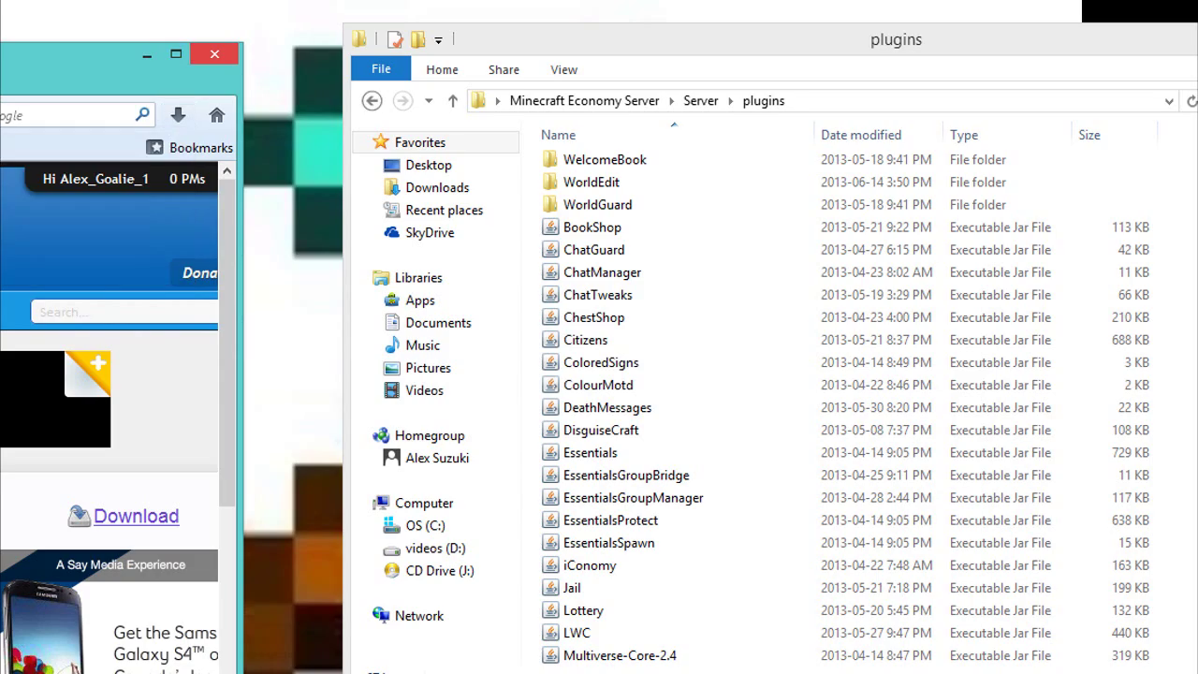
click(214, 53)
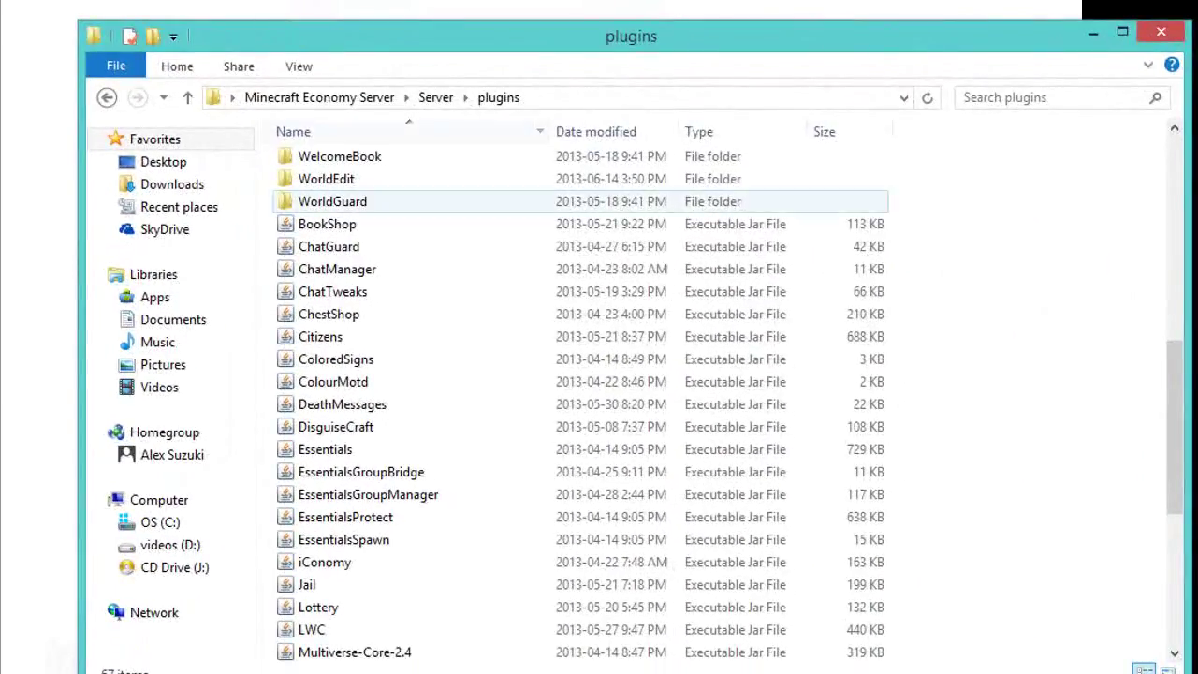
Open the config file in the PerWorldPlugins folder.
scroll(375, 328, up, 1)
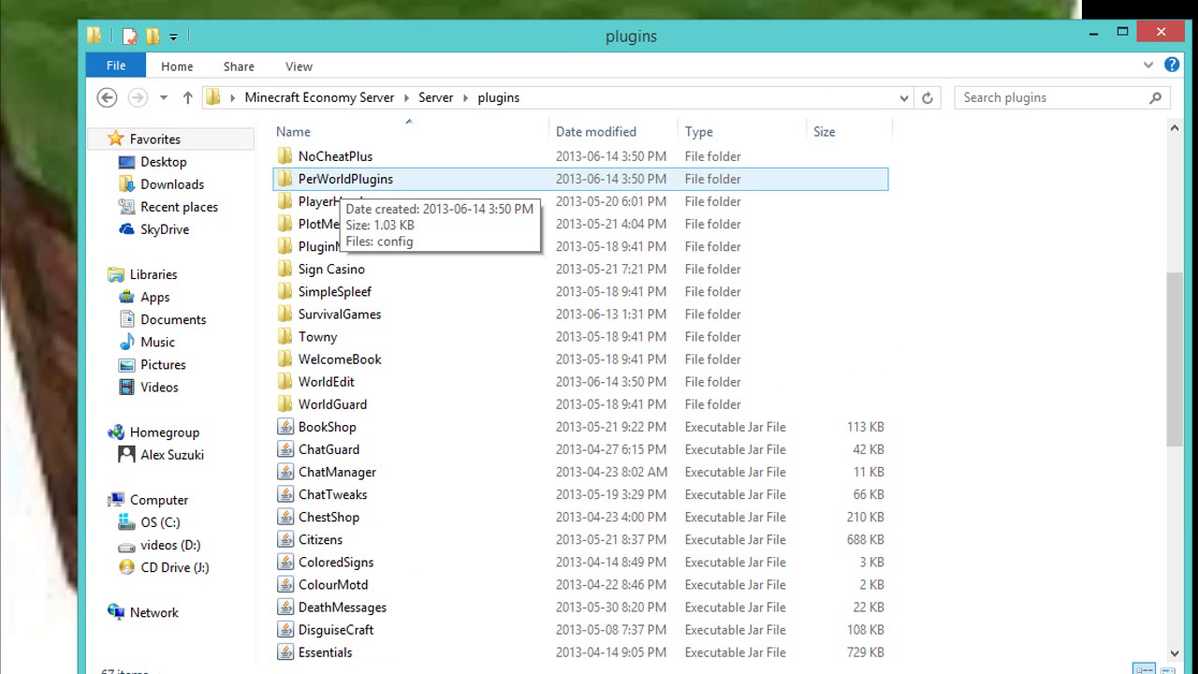
double_click(345, 178)
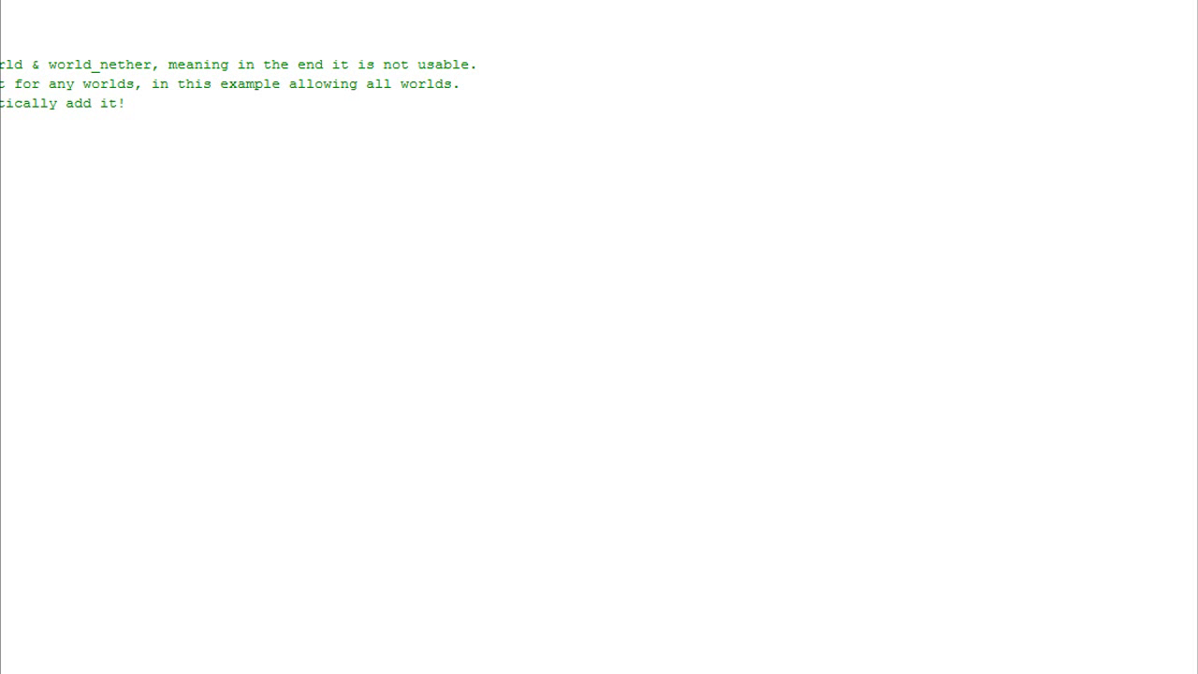
Examine the commented example that shows how worlds are listed under WorldEdit and how Essentials is left empty.
key(shift+Down)
key(shift+Down)
click(599, 45)
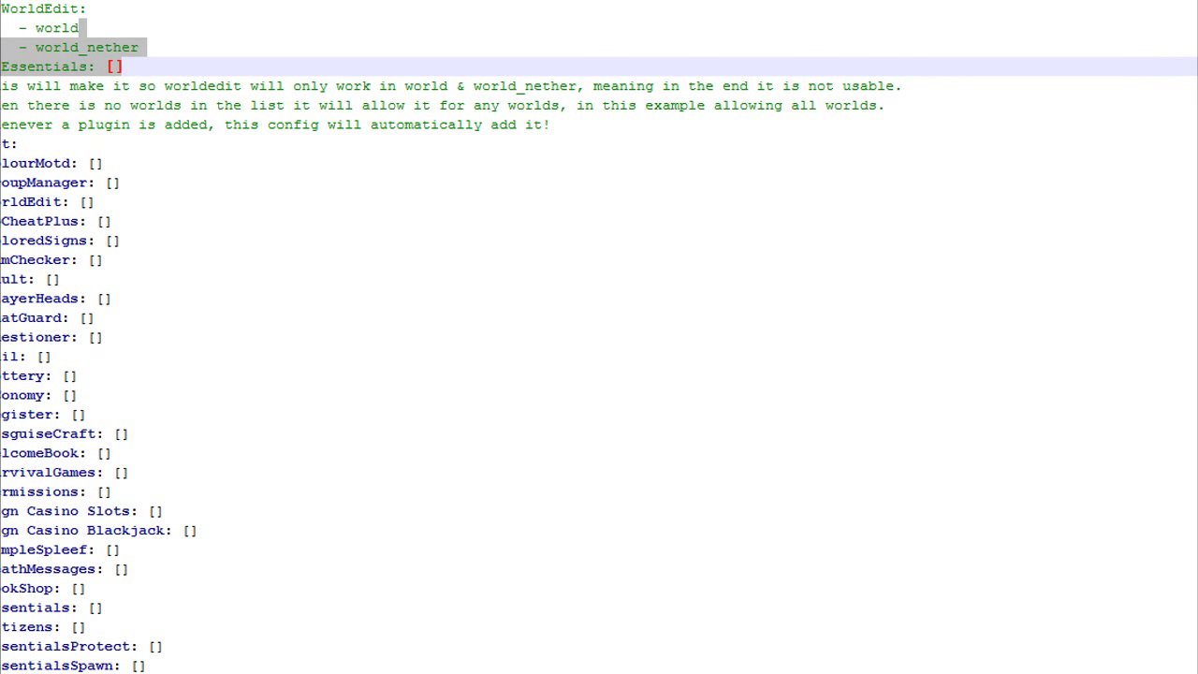
click(25, 28)
drag(17, 28, 139, 47)
click(26, 47)
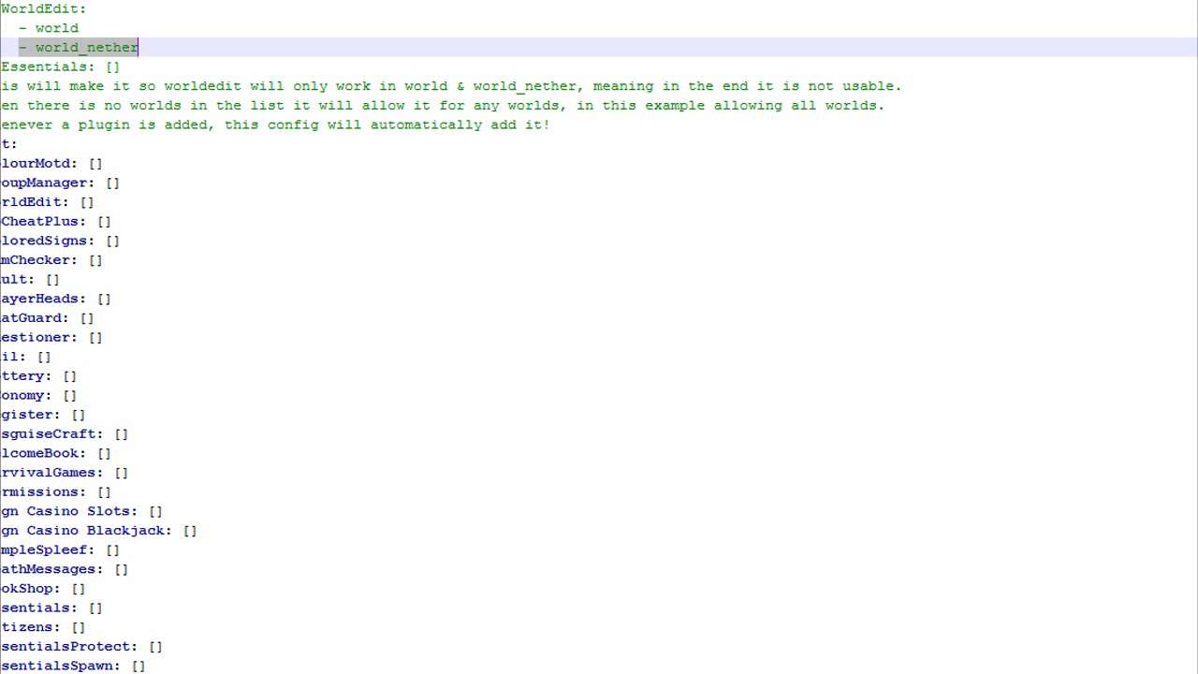
click(122, 67)
scroll(599, 336, down, 3)
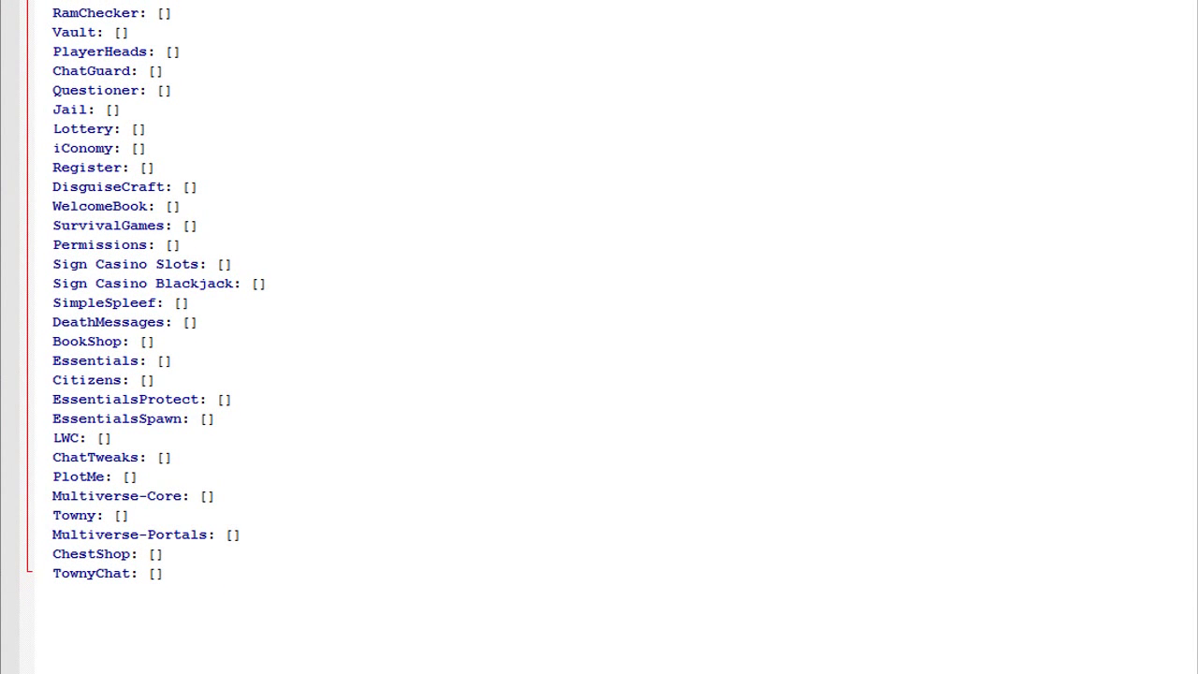
Remove the empty square brackets after the Towny entry and start an indented line beneath it.
click(129, 514)
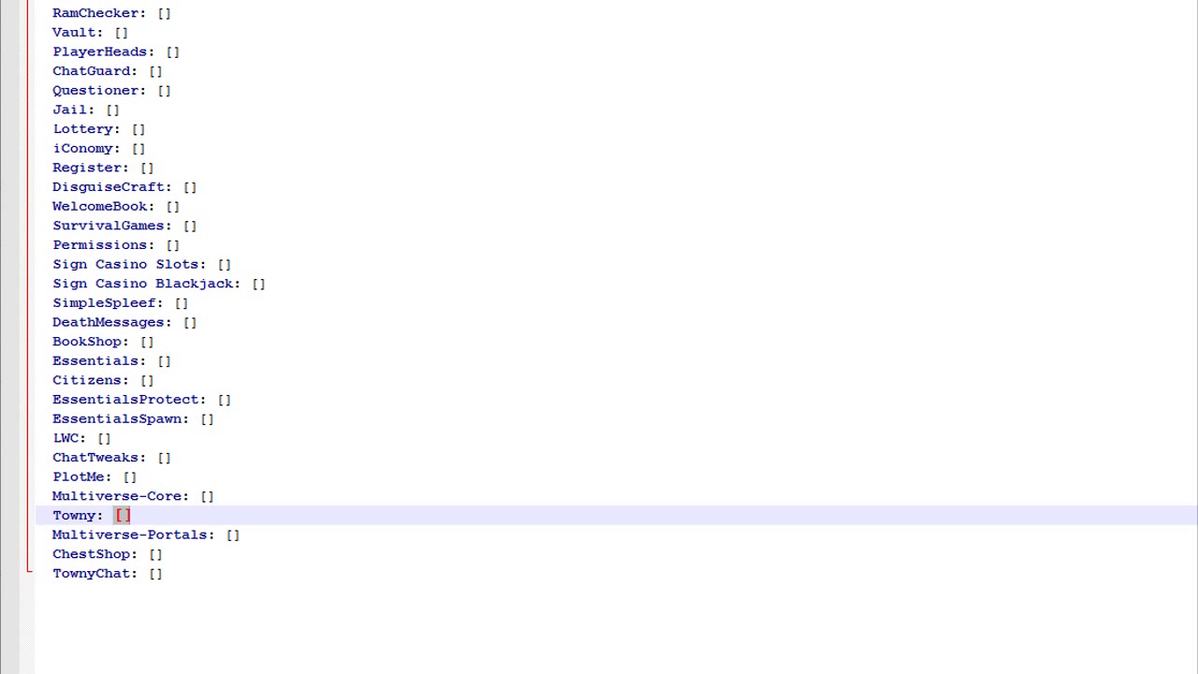
key(BackSpace)
key(BackSpace)
key(Return)
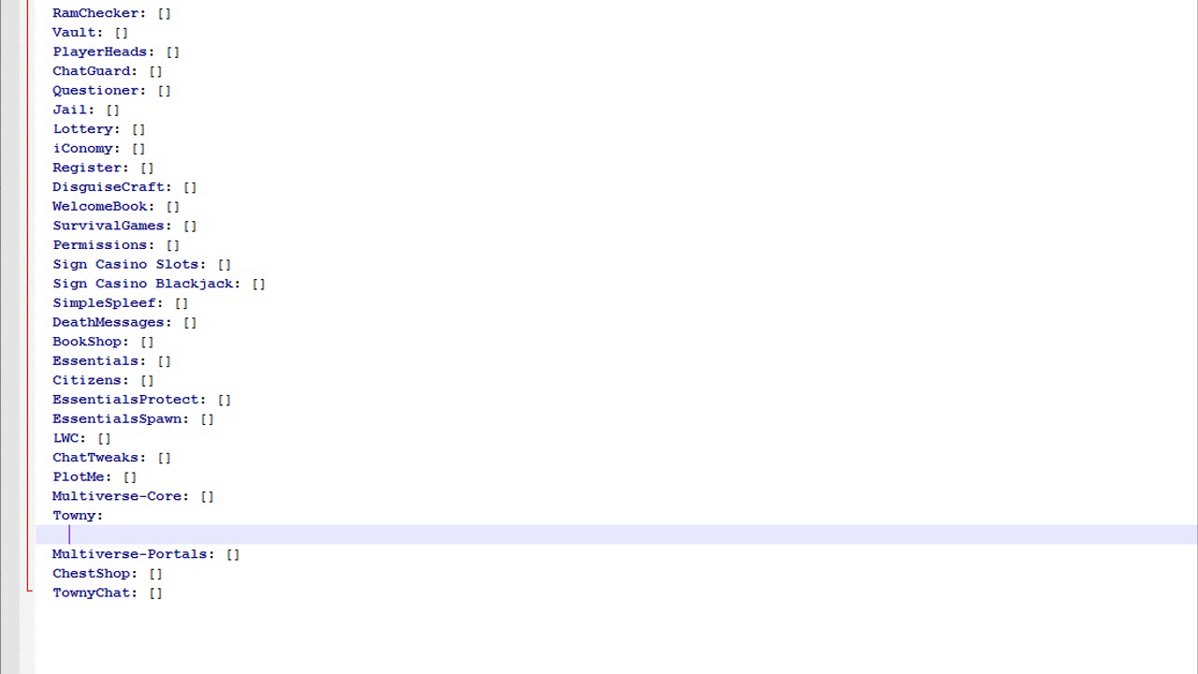
key(Up)
key(Up)
key(Up)
key(Up)
key(Up)
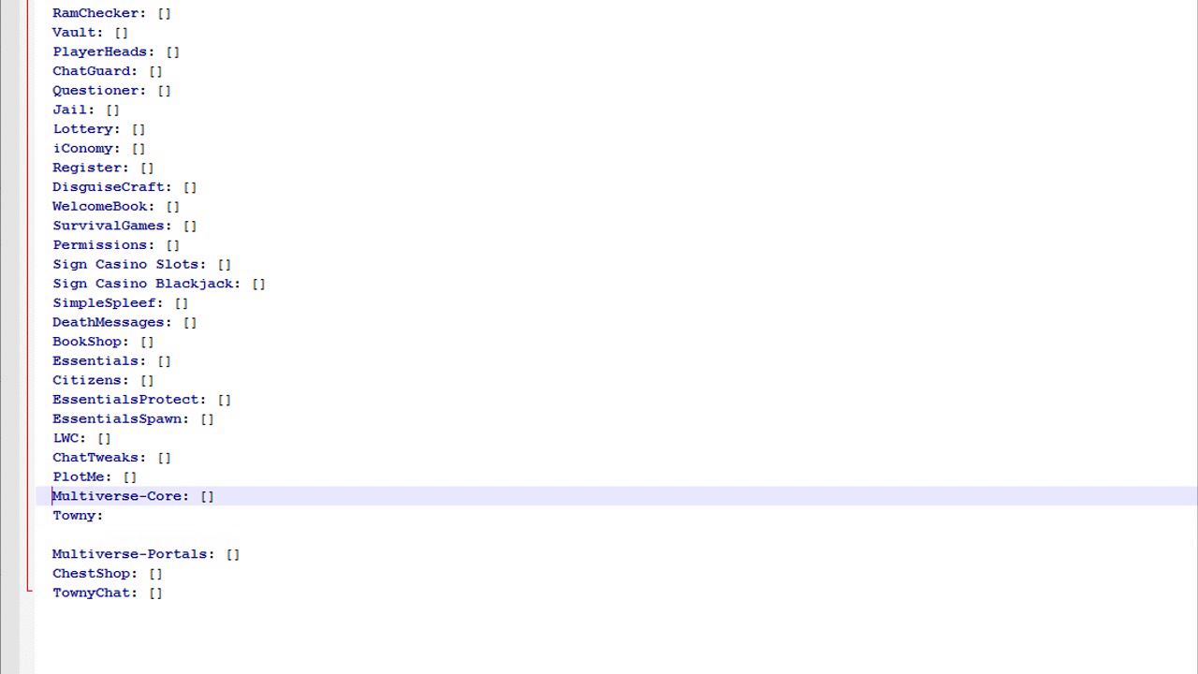
key(Down)
key(Down)
key(Down)
key(Down)
key(Down)
key(Down)
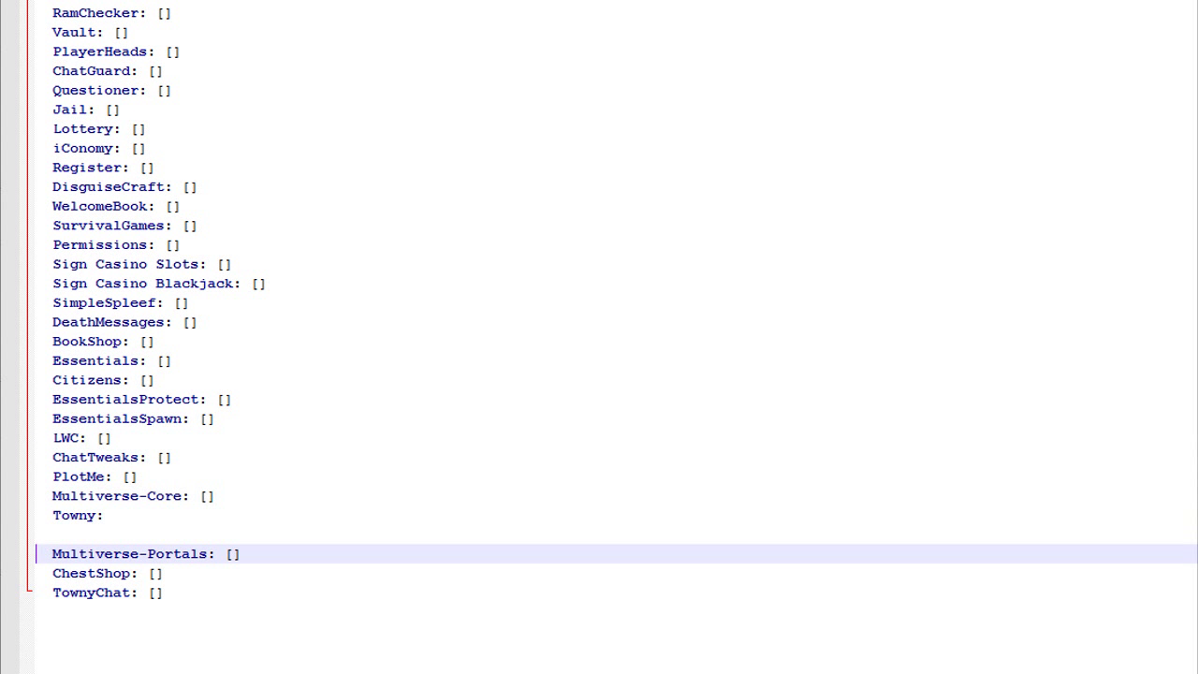
key(Up)
key(Down)
key(Up)
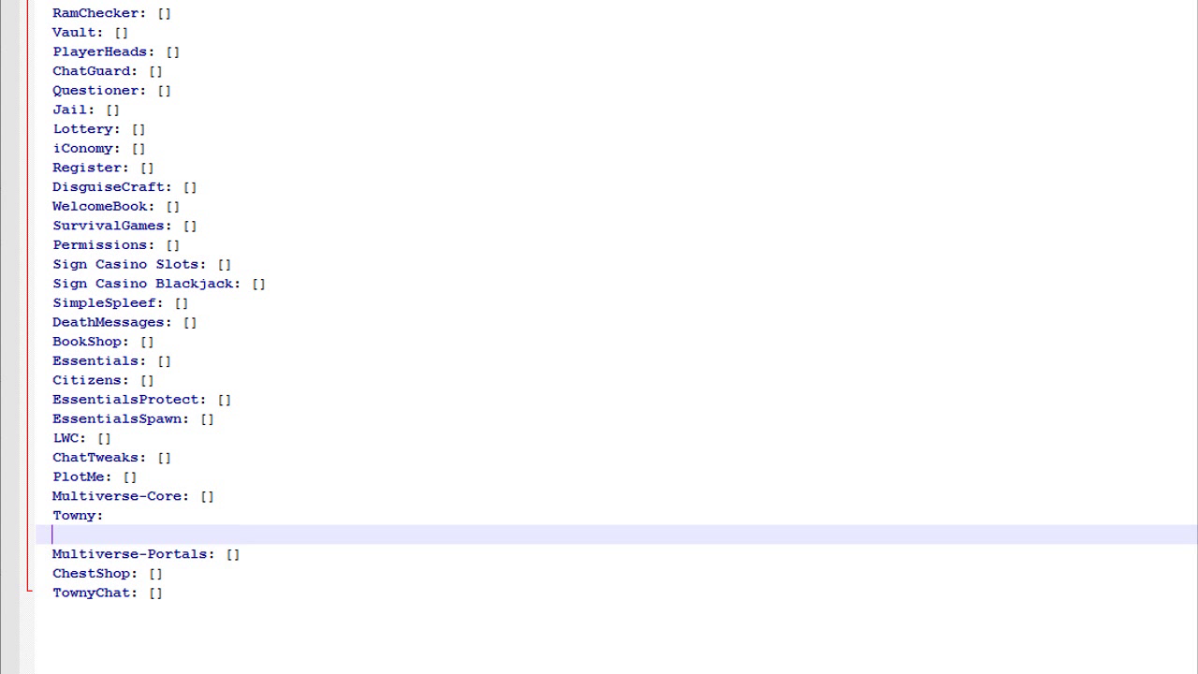
key(Return)
key(Return)
key(Return)
key(Return)
key(Return)
key(Return)
key(Return)
key(Return)
key(Return)
key(Return)
key(Return)
key(Return)
key(Return)
key(Return)
key(Return)
key(Return)
key(Return)
key(Return)
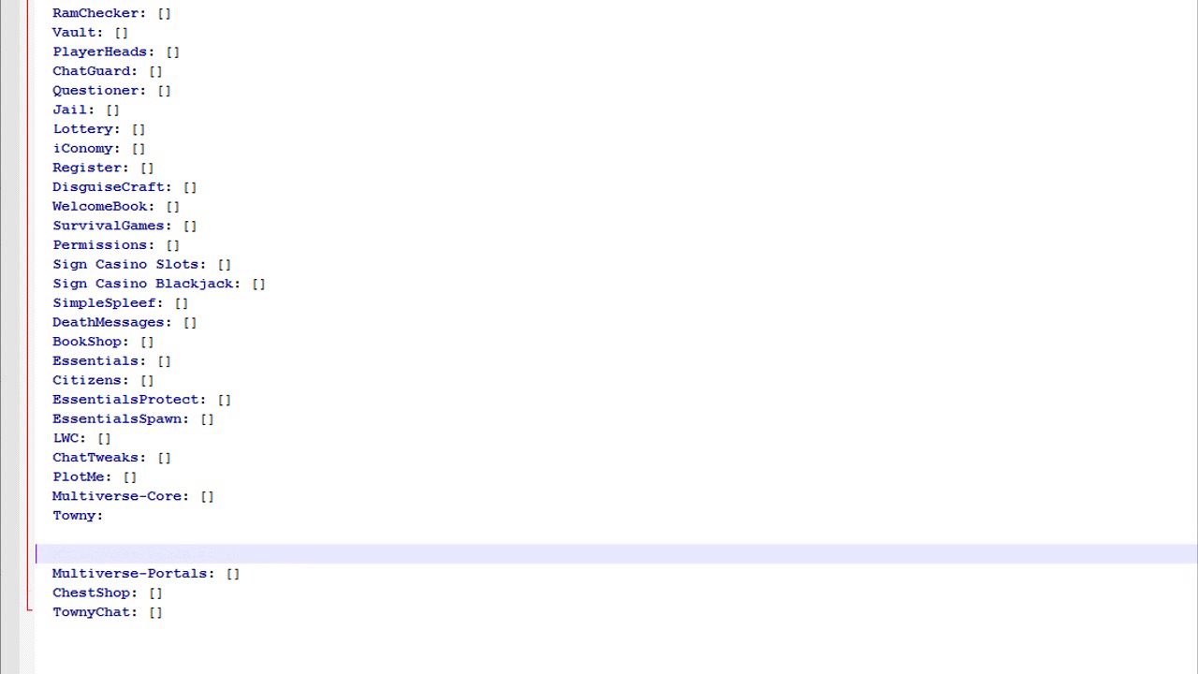
key(Up)
key(Up)
key(Up)
key(Up)
key(Up)
key(Up)
key(Up)
key(Up)
key(Up)
key(Up)
key(Up)
key(Up)
key(Up)
key(Up)
key(Up)
key(Up)
key(Up)
key(Up)
key(Up)
key(Up)
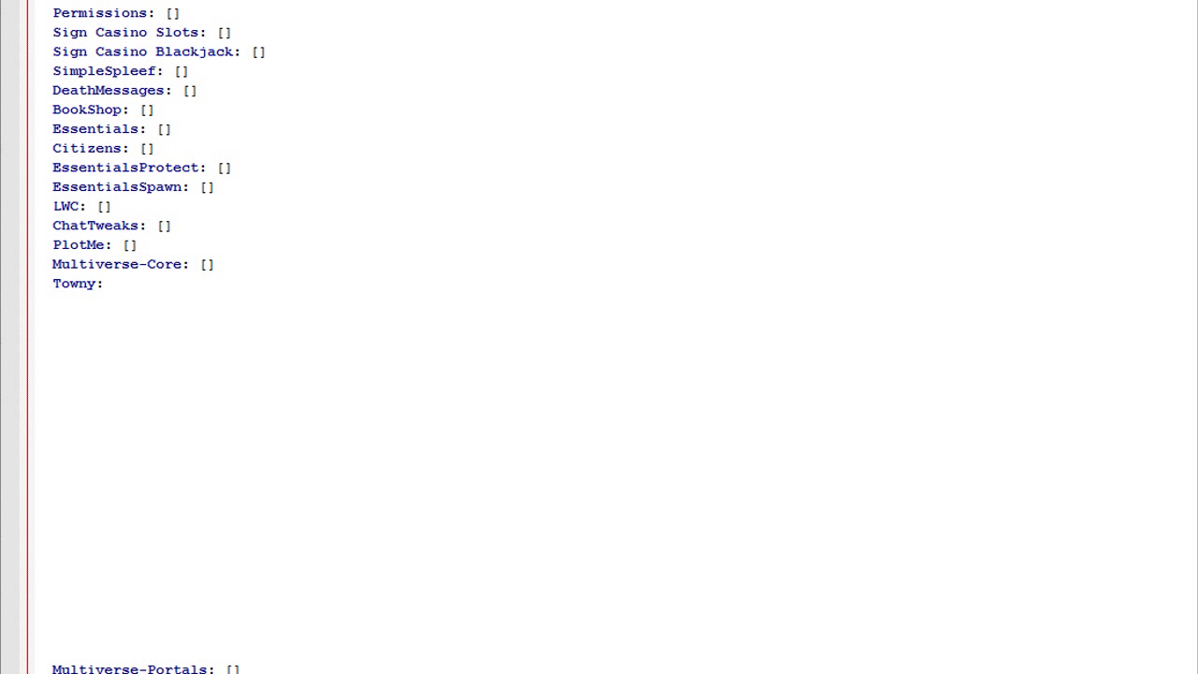
key(BackSpace)
key(BackSpace)
key(BackSpace)
key(BackSpace)
key(BackSpace)
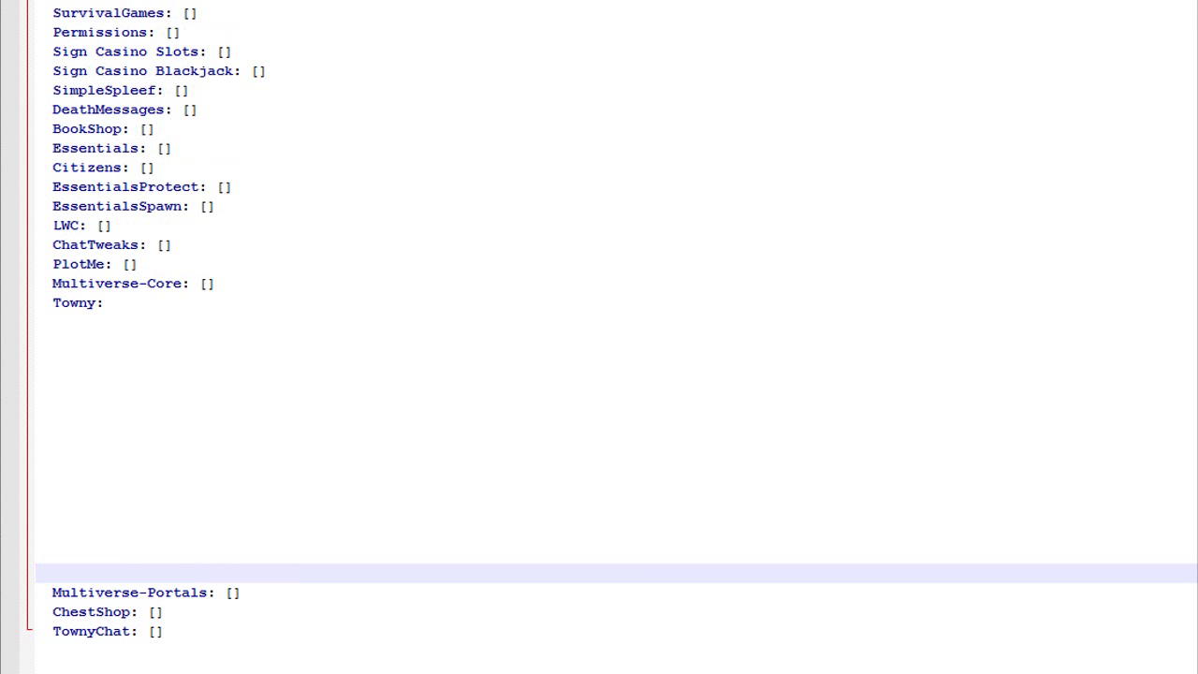
key(BackSpace)
key(BackSpace)
key(BackSpace)
key(BackSpace)
key(BackSpace)
key(BackSpace)
key(BackSpace)
key(BackSpace)
key(BackSpace)
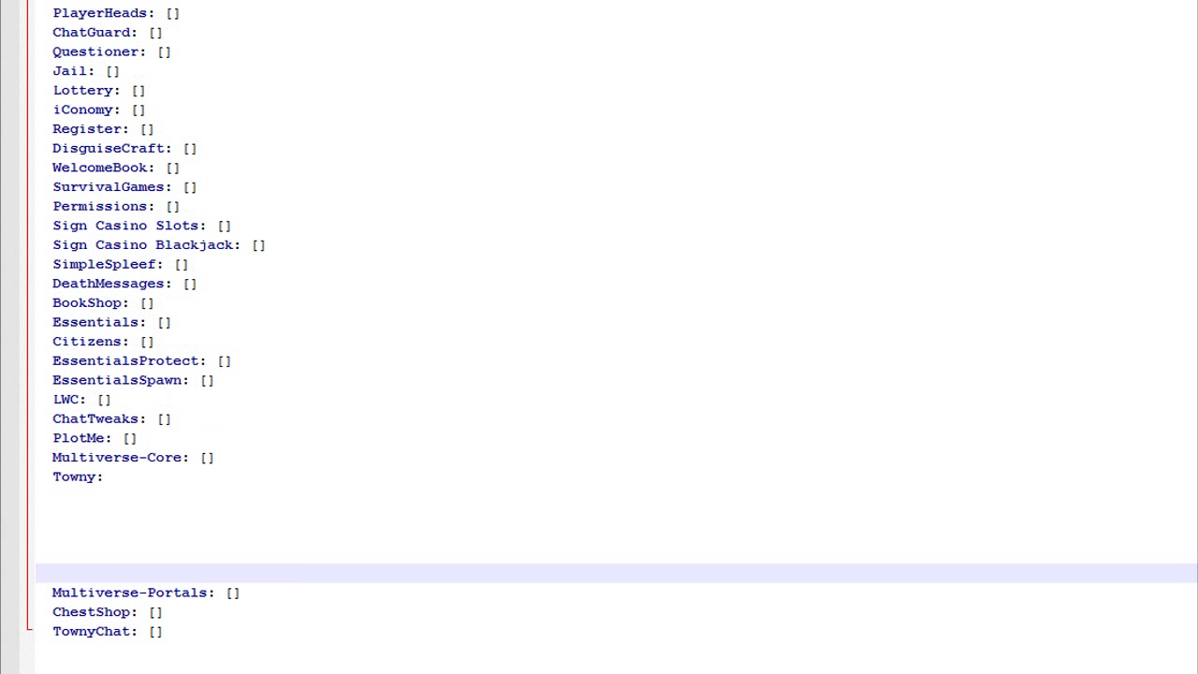
key(BackSpace)
key(BackSpace)
key(BackSpace)
key(BackSpace)
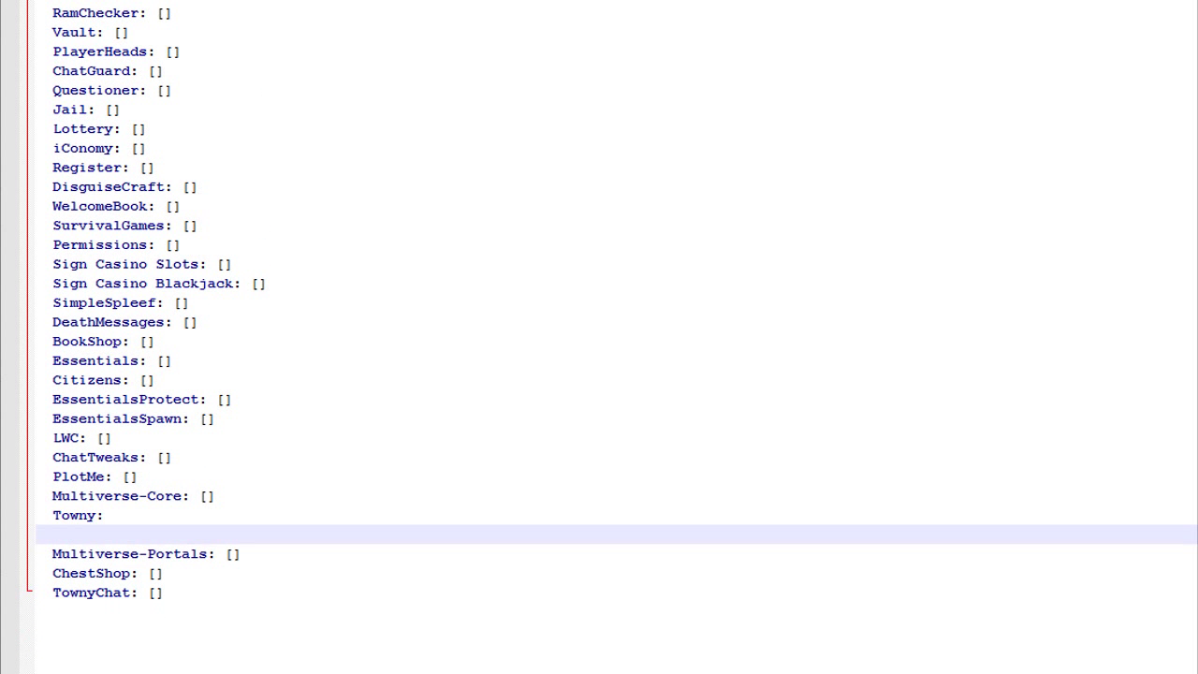
key(Up)
key(Up)
key(Up)
key(Up)
key(Up)
key(Up)
key(Up)
key(Up)
key(Up)
key(Up)
key(Up)
key(Up)
key(Up)
key(Up)
key(Up)
key(Up)
key(Up)
key(Up)
key(Up)
key(Up)
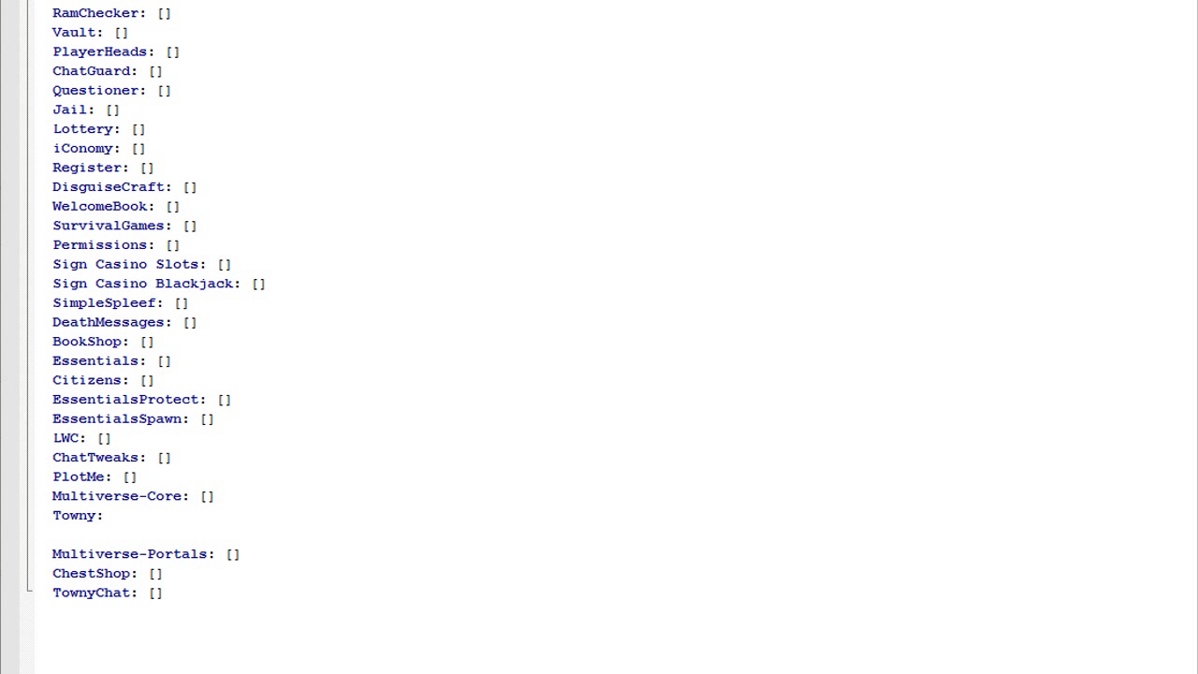
key(Down)
key(Down)
key(Down)
key(Down)
key(Down)
key(Down)
key(Down)
key(Down)
key(Down)
key(Down)
key(Down)
key(Down)
key(Down)
key(Down)
key(Down)
key(Down)
key(Down)
key(Down)
key(Down)
key(Down)
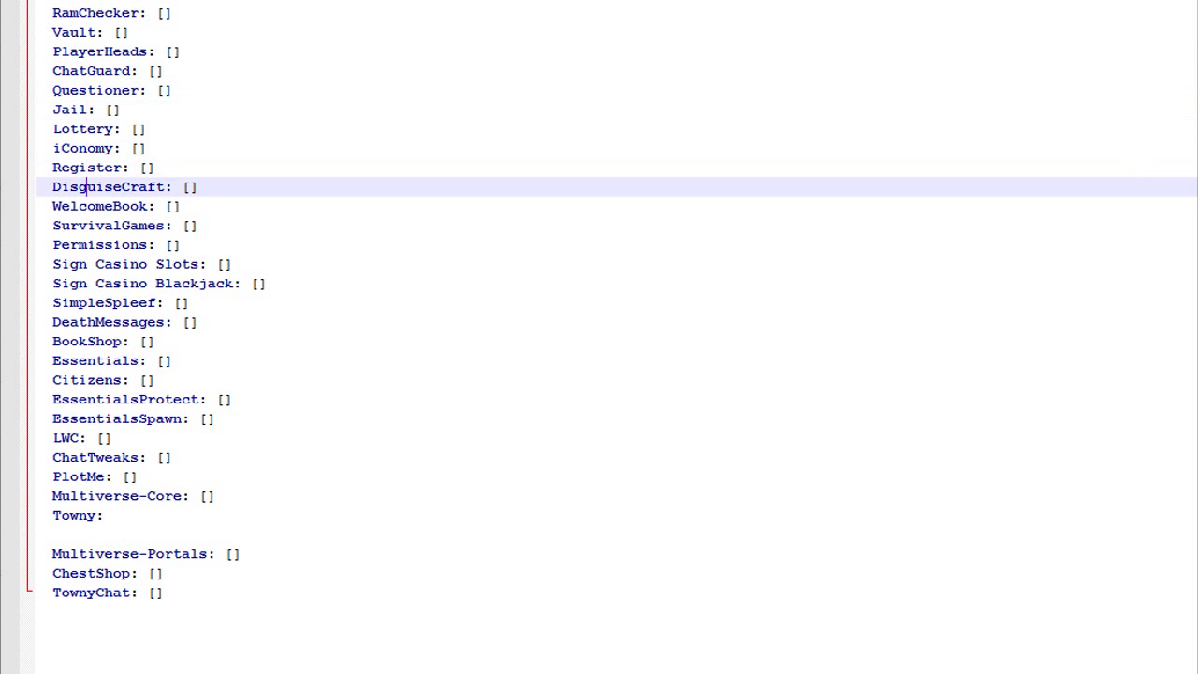
key(Down)
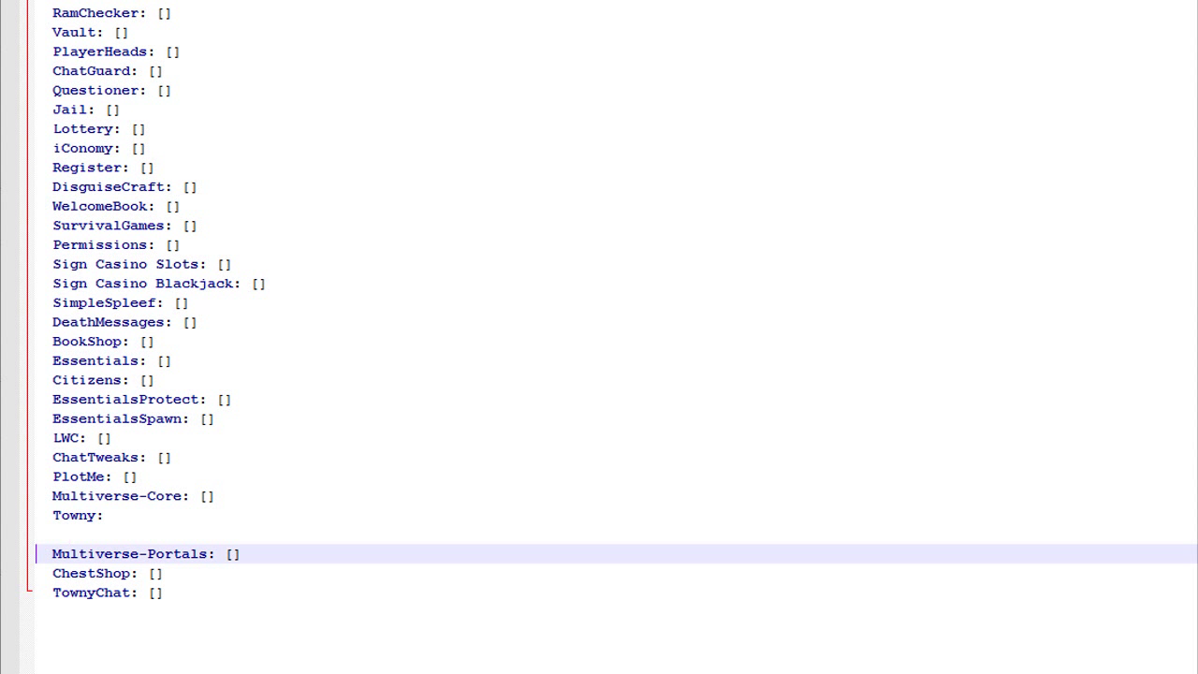
key(Up)
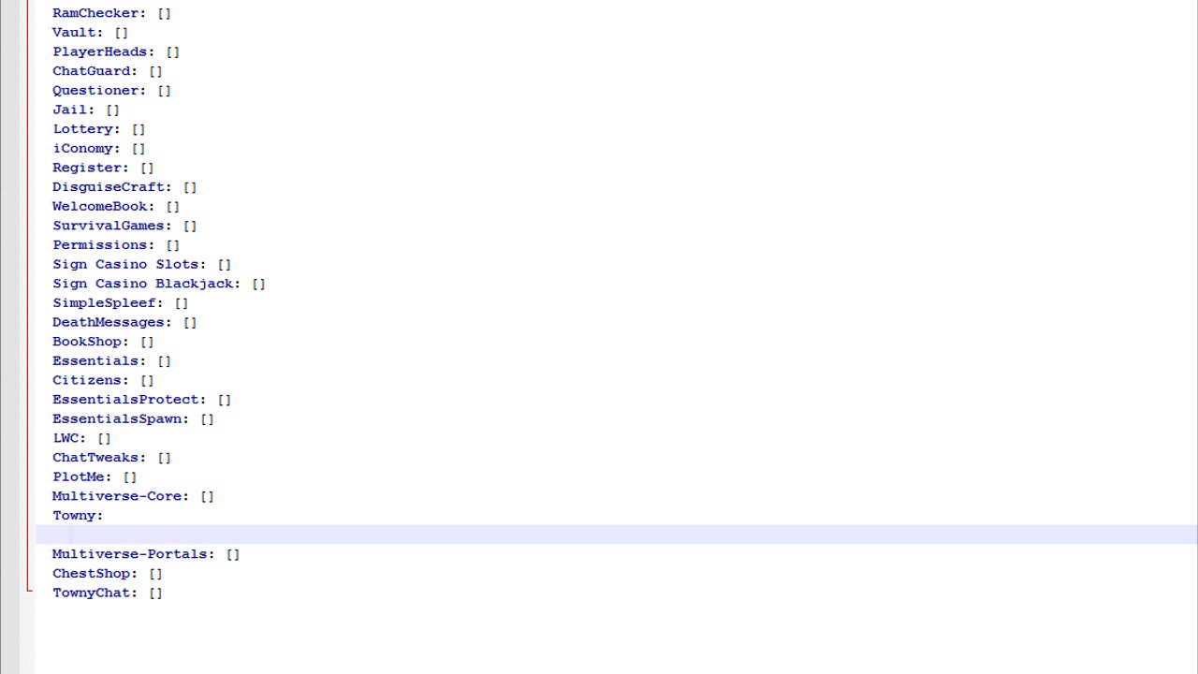
key(Up)
key(Up)
key(Up)
key(Up)
key(Up)
key(Up)
key(Up)
key(Up)
key(Up)
key(Up)
key(Up)
key(Up)
key(Up)
key(Up)
key(Up)
key(Up)
key(Up)
key(Up)
key(Up)
key(Up)
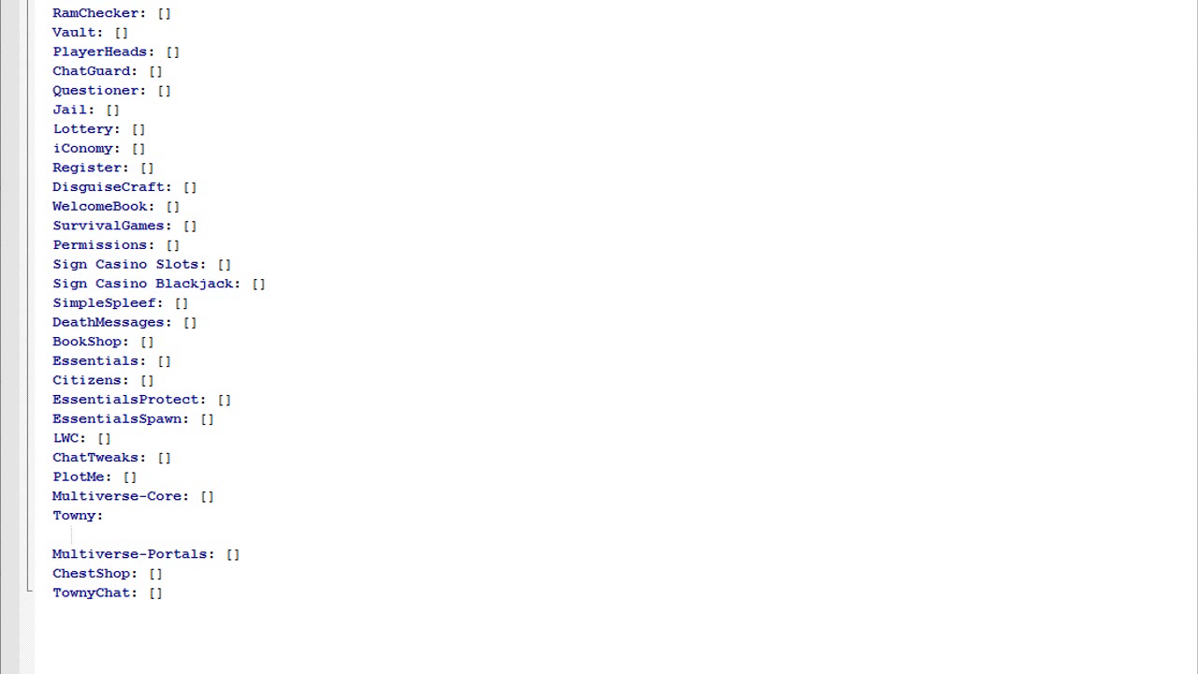
key(Down)
key(Down)
key(Down)
key(Down)
key(Down)
key(Down)
key(Down)
key(Down)
key(Down)
key(Down)
key(Down)
key(Down)
key(Down)
key(Down)
key(Down)
key(Down)
key(Down)
key(Down)
key(Down)
key(Down)
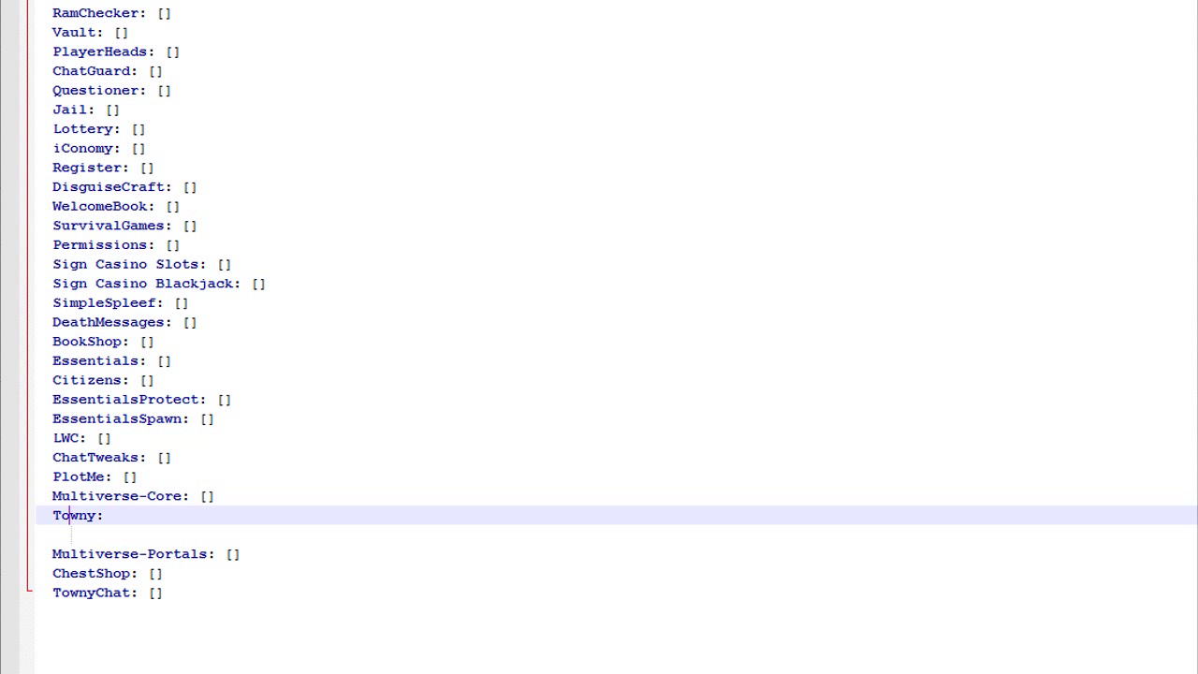
Add the world xtowns as an indented list item beneath the Towny entry.
key(Down)
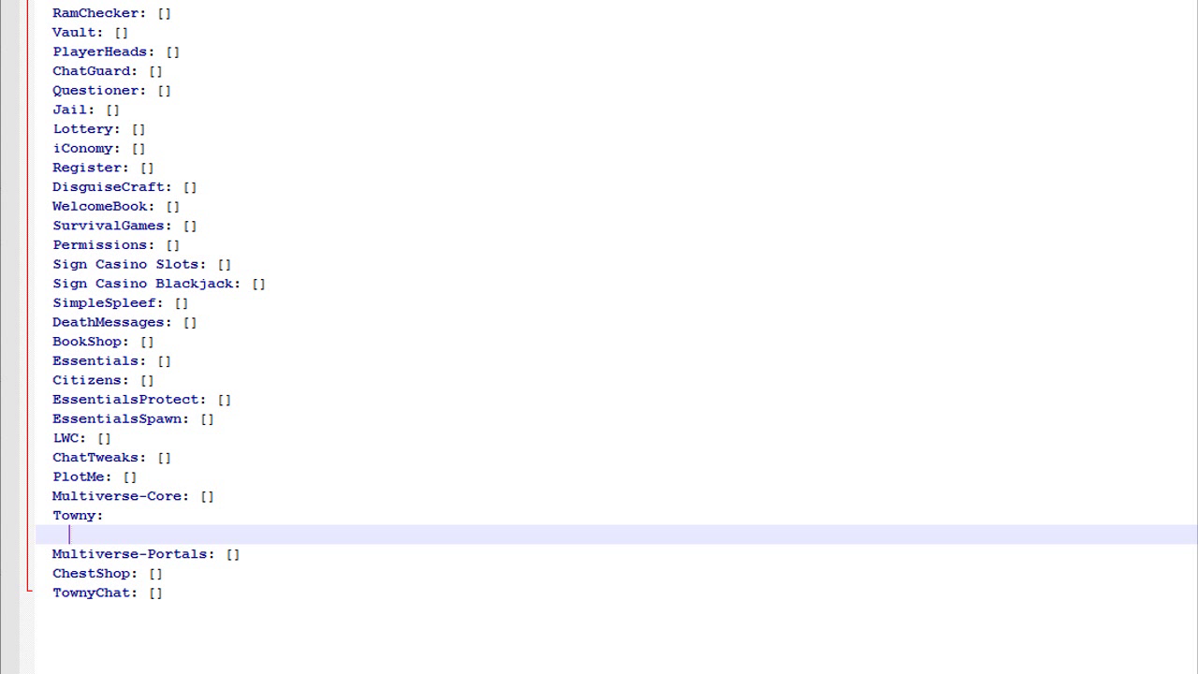
text(-)
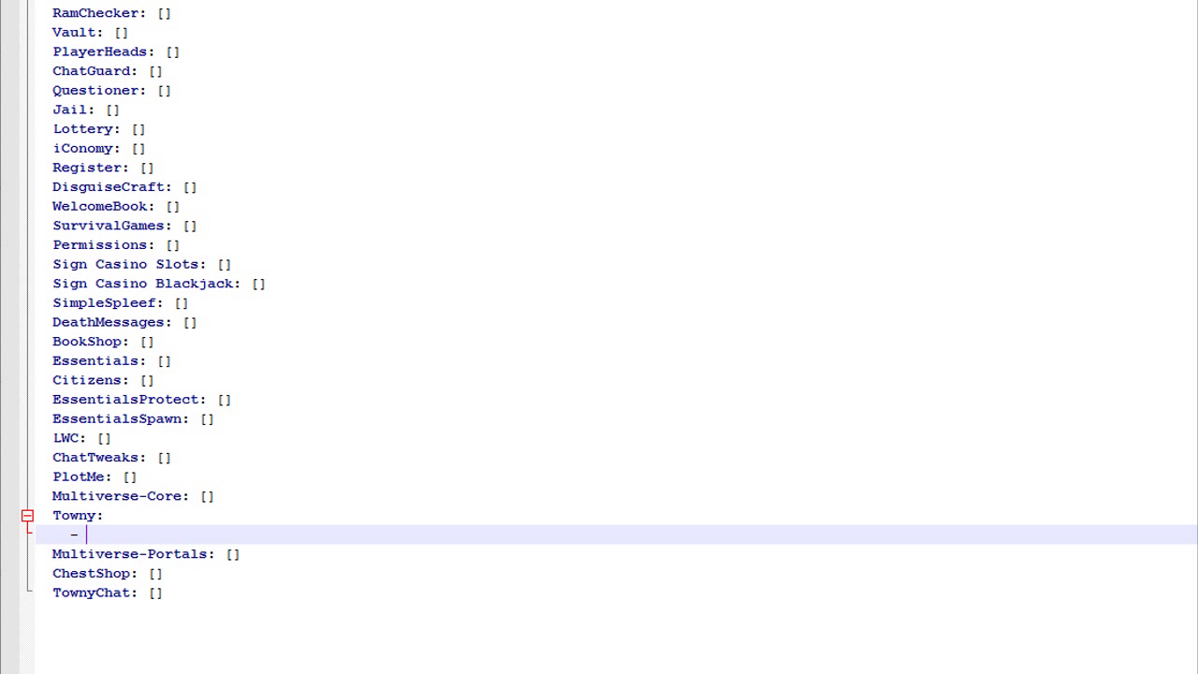
text( xtown)
key(BackSpace)
key(BackSpace)
text(wns)
Switch to the server console and shut the server down with the stop command.
key(alt+Tab)
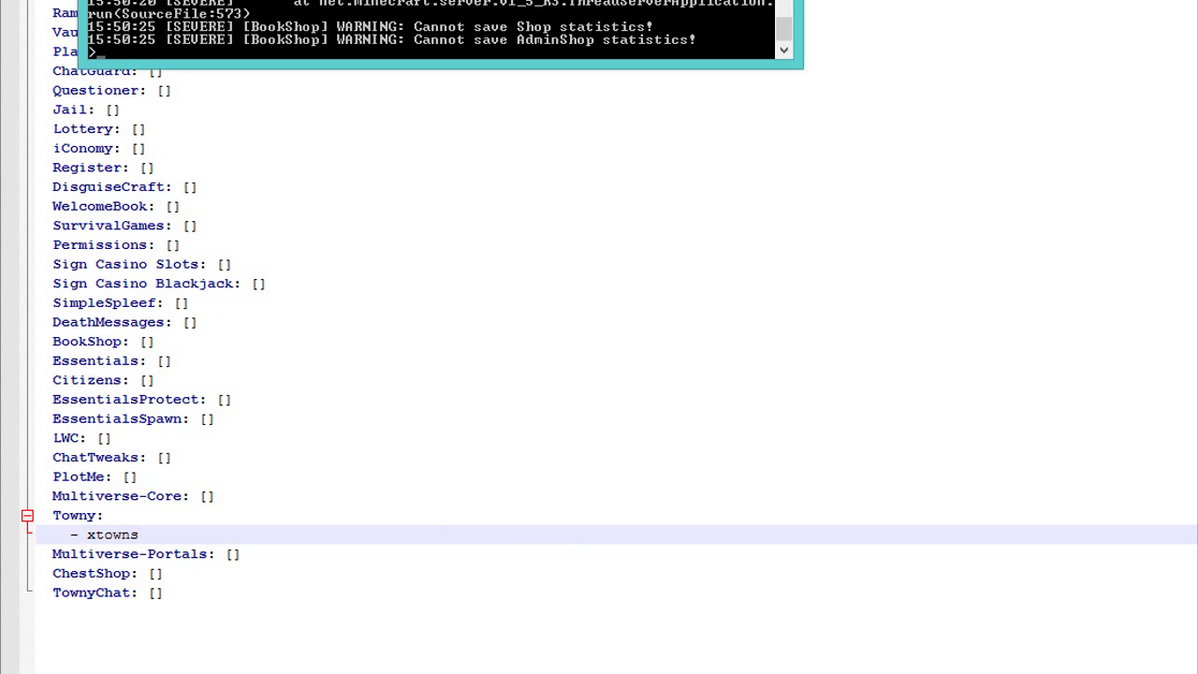
text(stop)
key(Return)
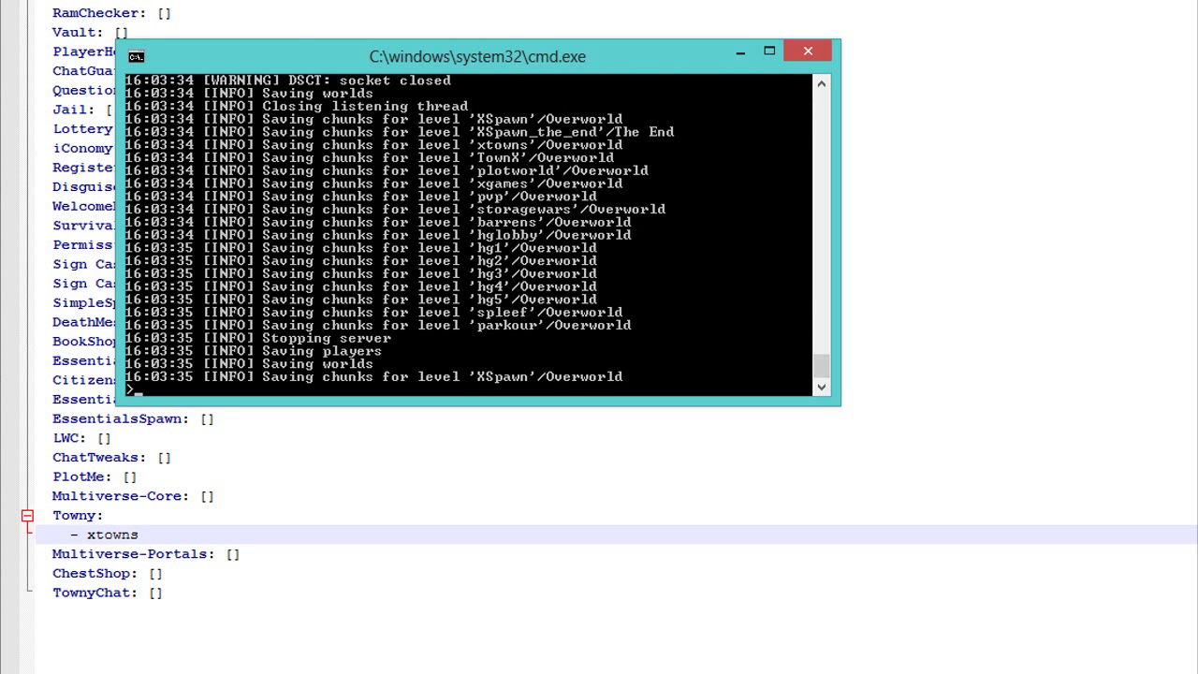
key(Return)
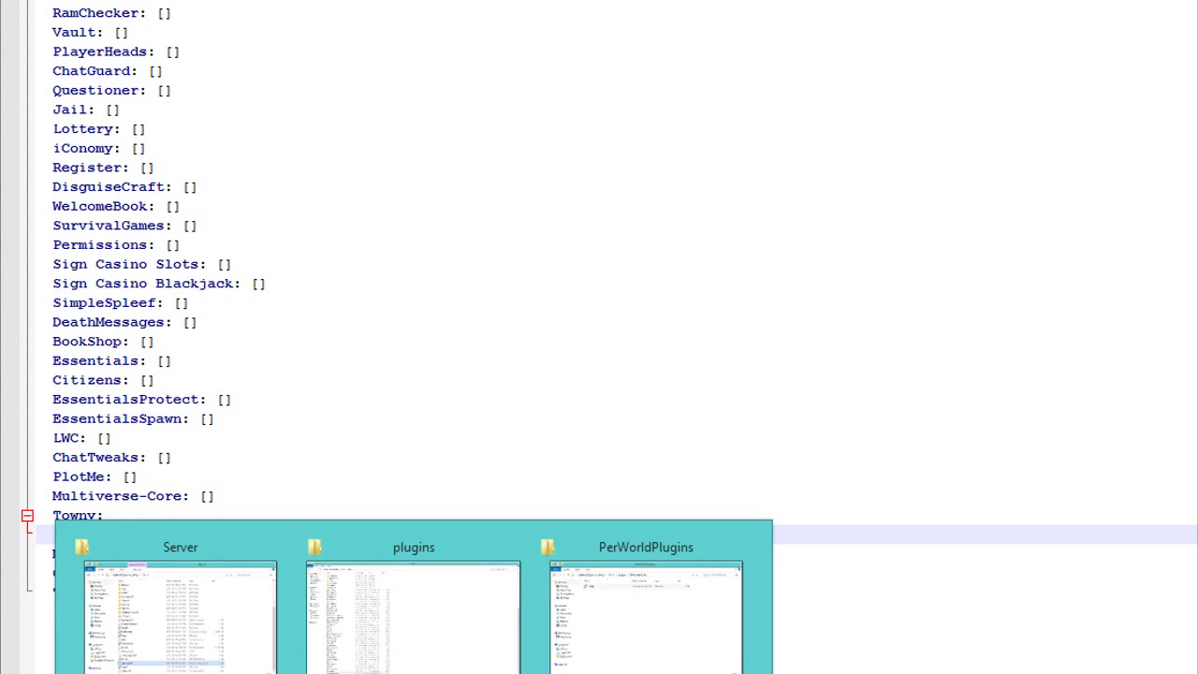
Close the Server and plugins folder windows, keeping the PerWorldPlugins folder window open.
mouse_move(179, 608)
click(279, 546)
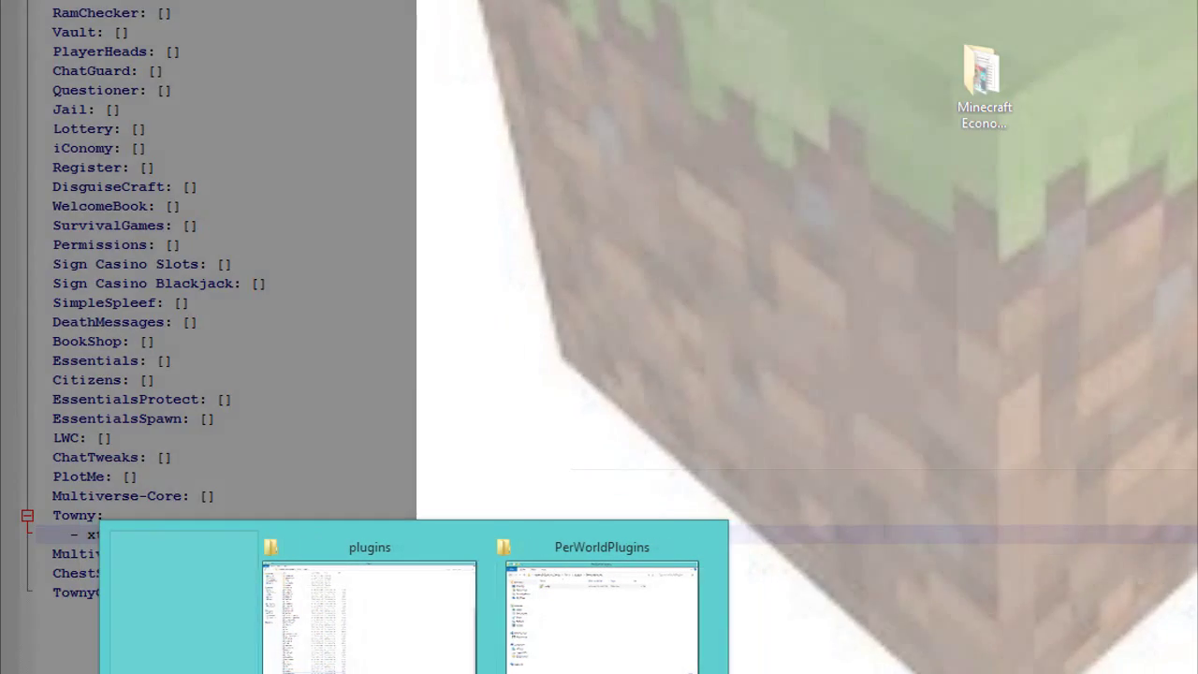
click(396, 546)
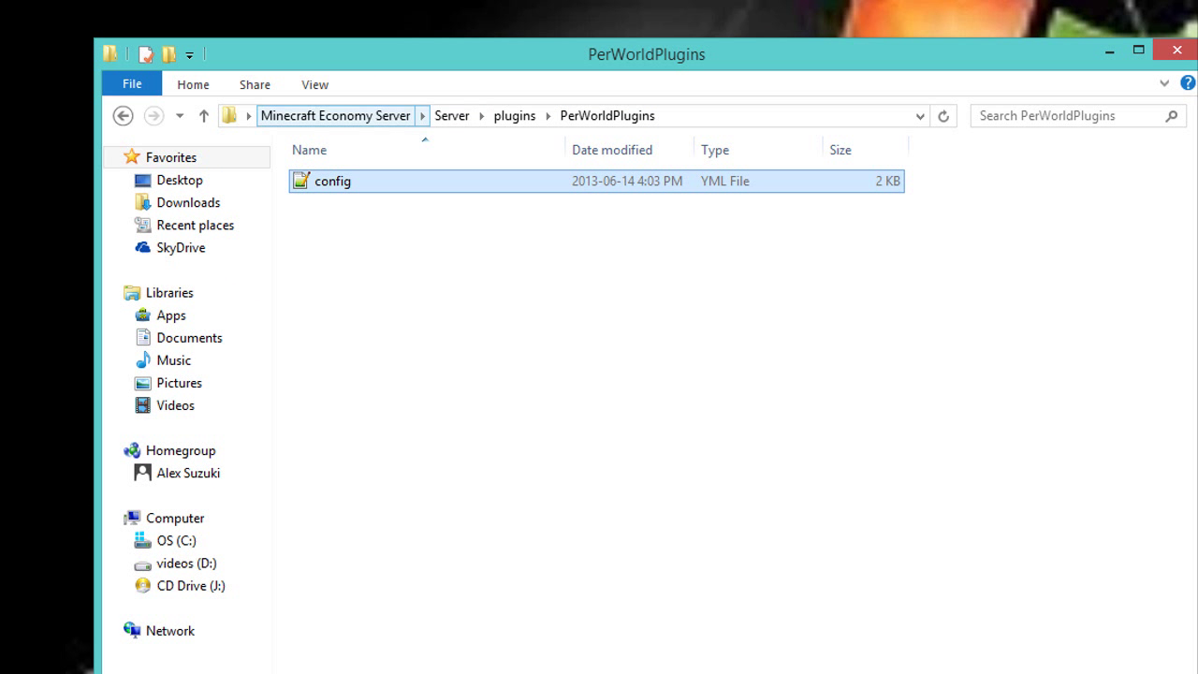
Go up to the Server folder, run the Start Server batch file and minimize its console once the server has loaded.
click(451, 115)
scroll(374, 330, down, 3)
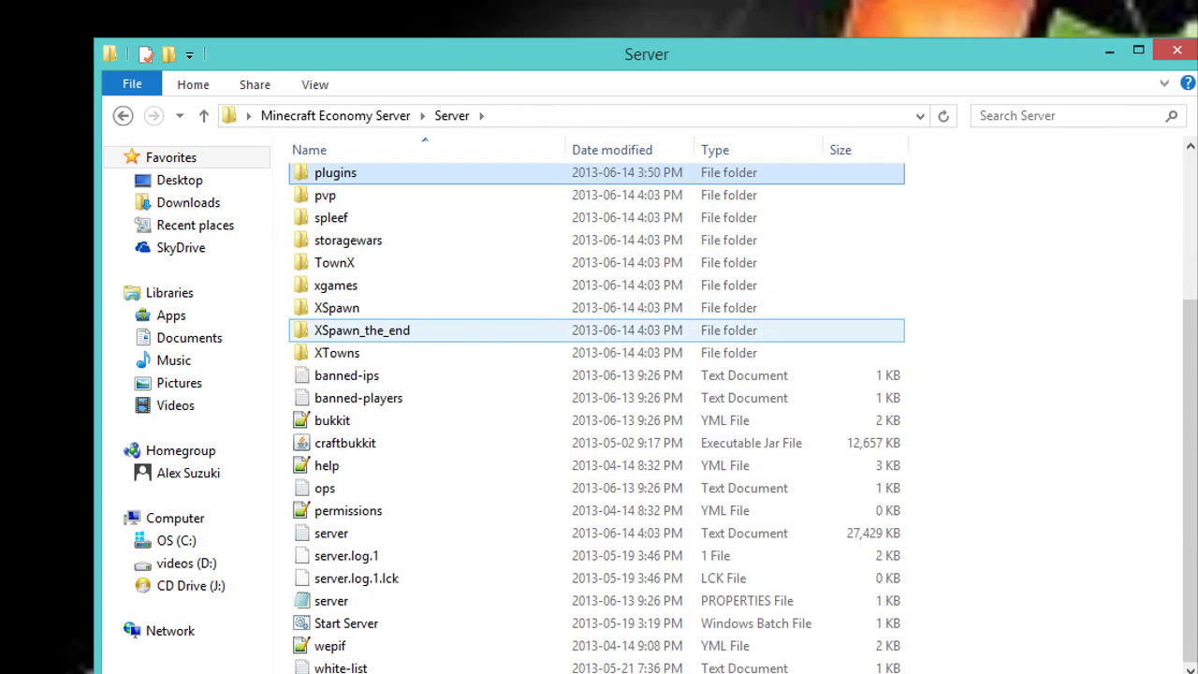
double_click(365, 623)
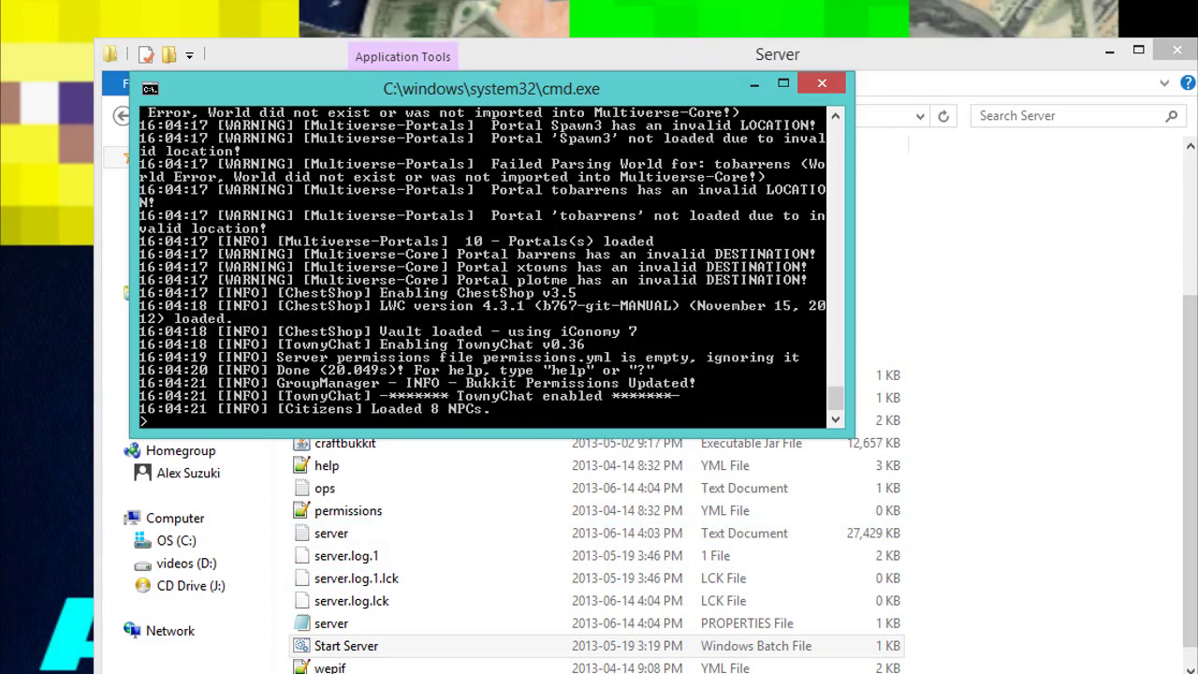
click(754, 84)
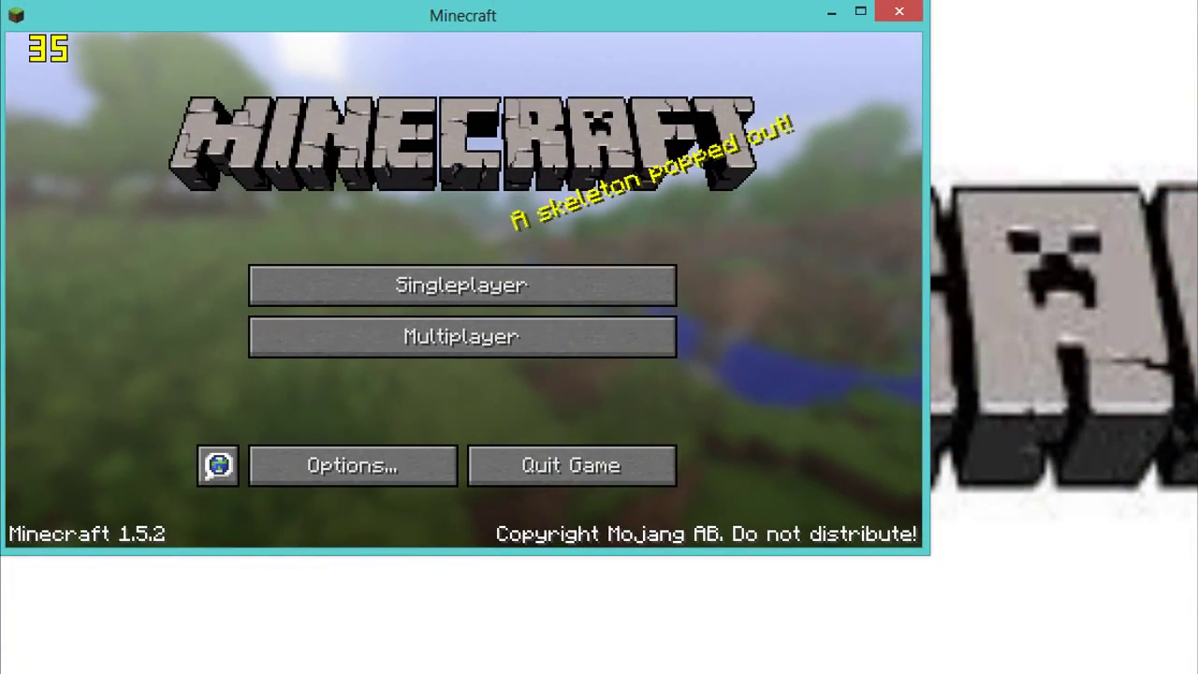
Enlarge the Minecraft window and join the first server in the multiplayer list.
drag(929, 553, 1197, 672)
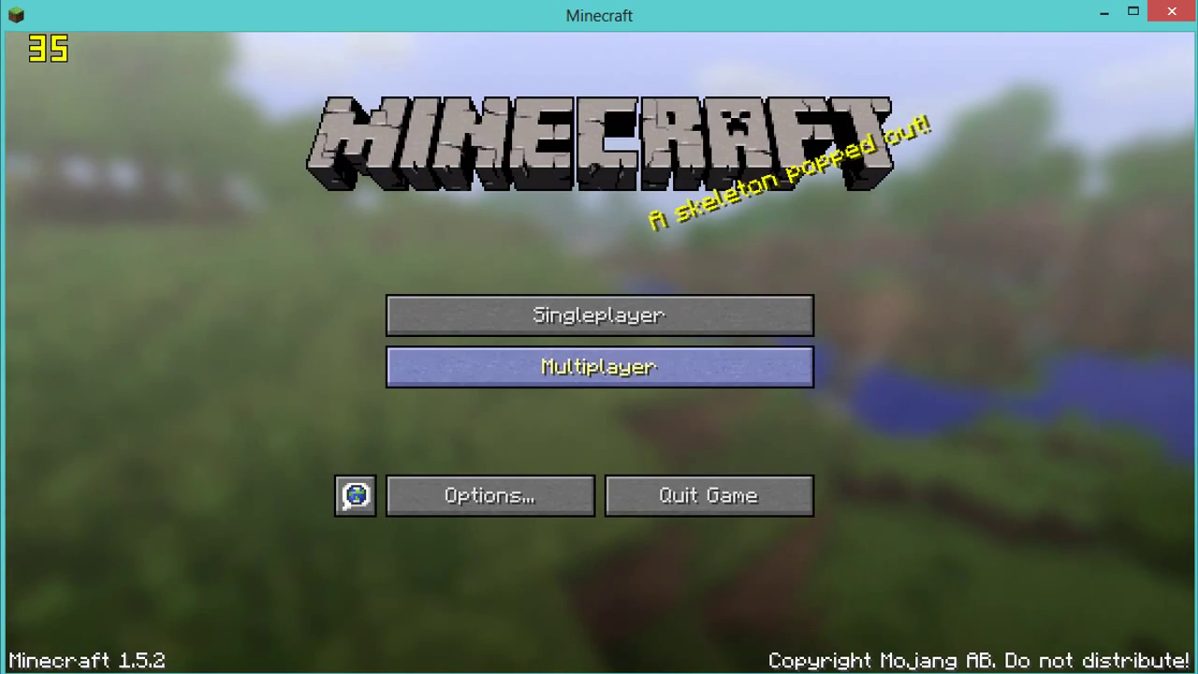
click(598, 367)
click(598, 142)
click(598, 142)
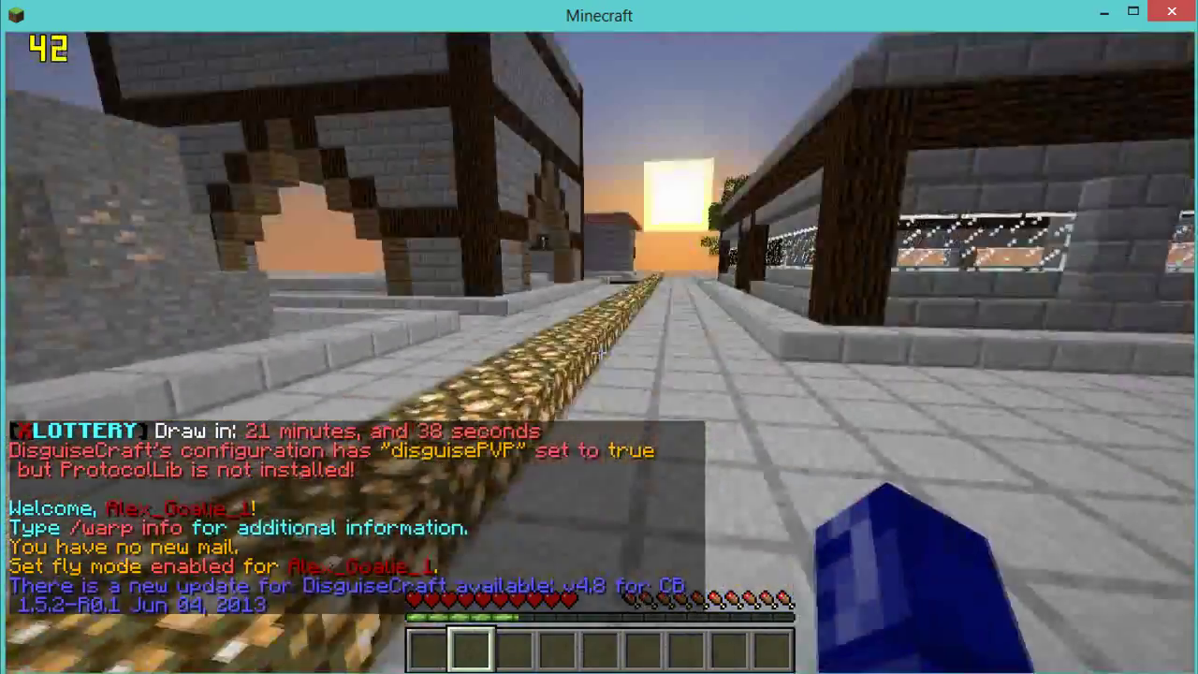
Set the player's game mode to creative with the command /gm 1.
key(w)
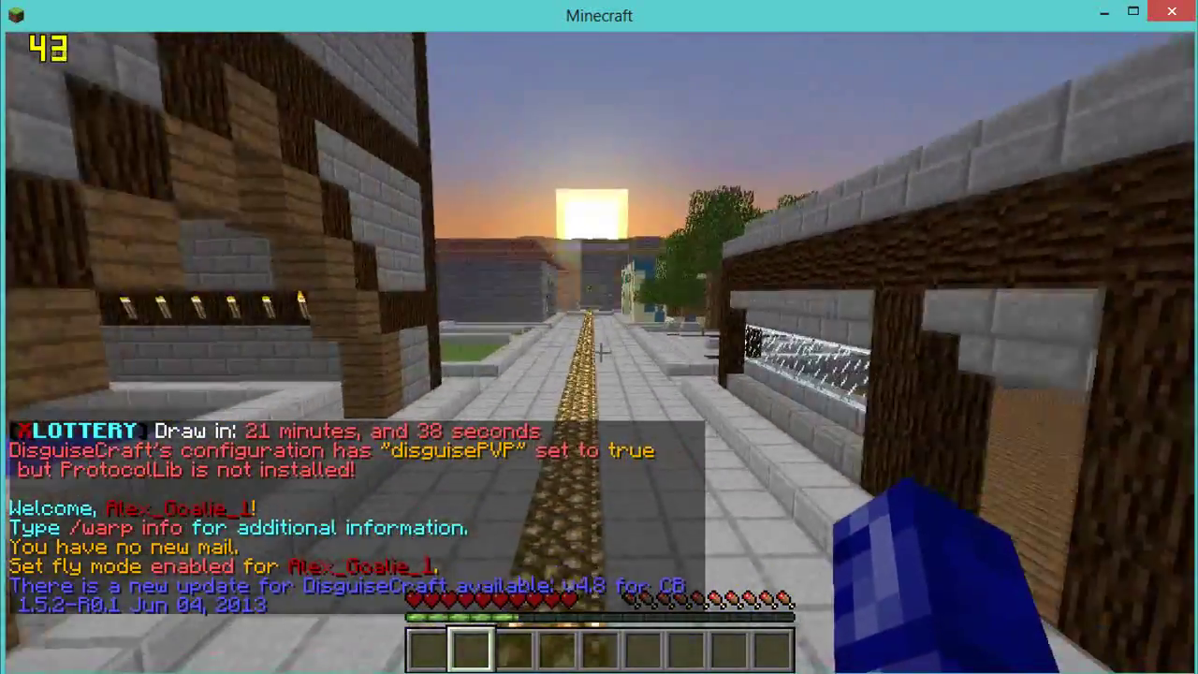
key(slash)
text(gm 1)
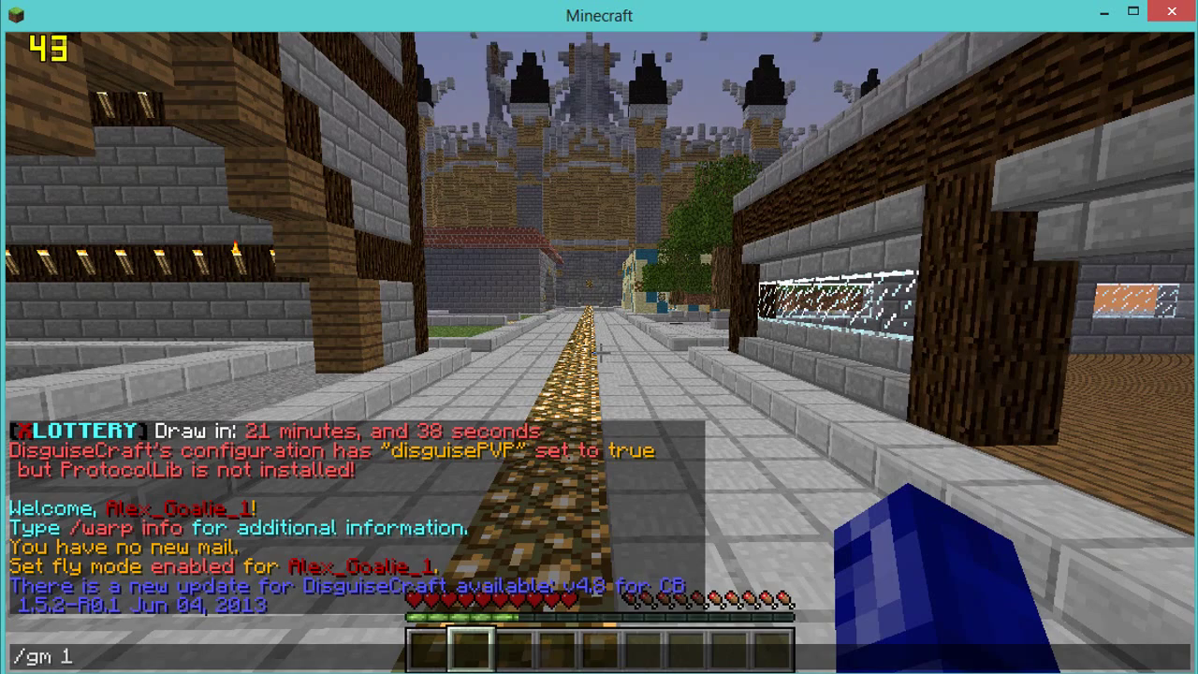
key(Return)
Look up the server's general command help and the help for perworldplugins.
key(slash)
text(help)
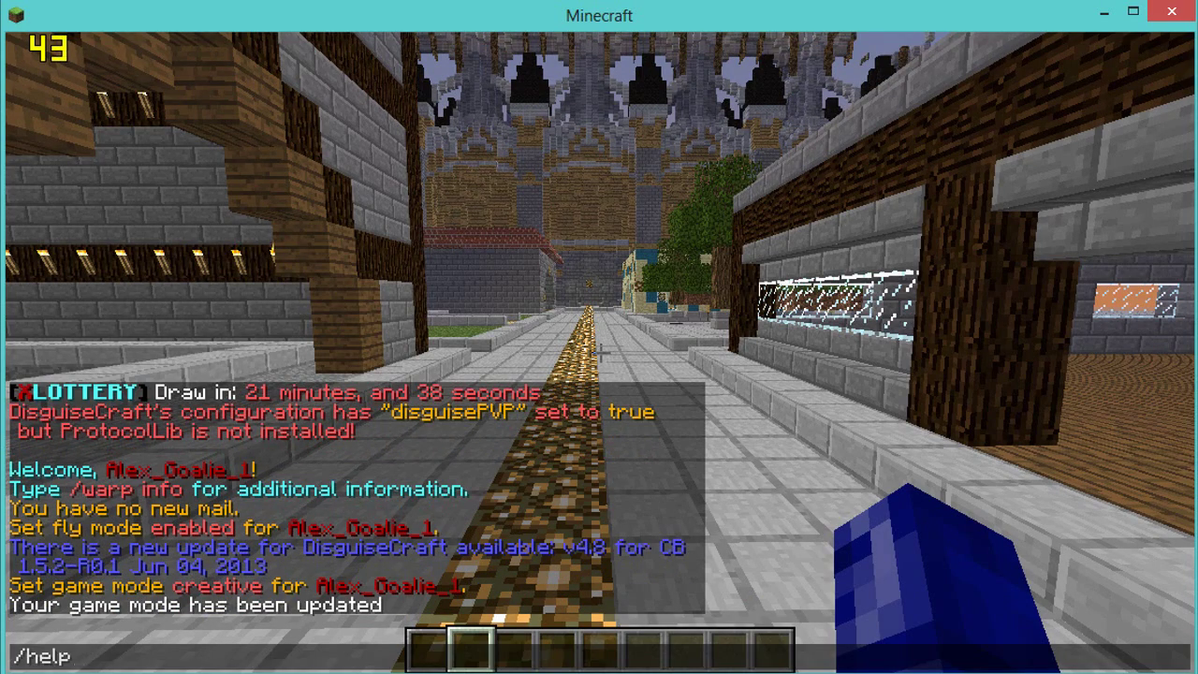
key(Return)
key(slash)
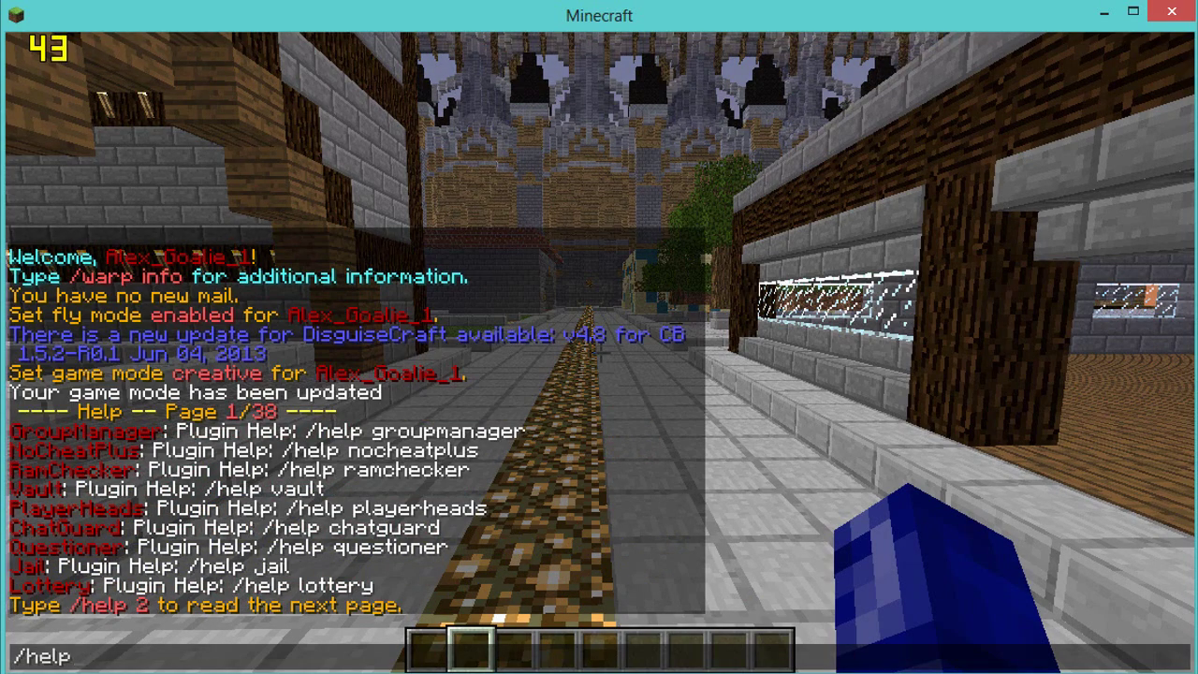
text(help pert)
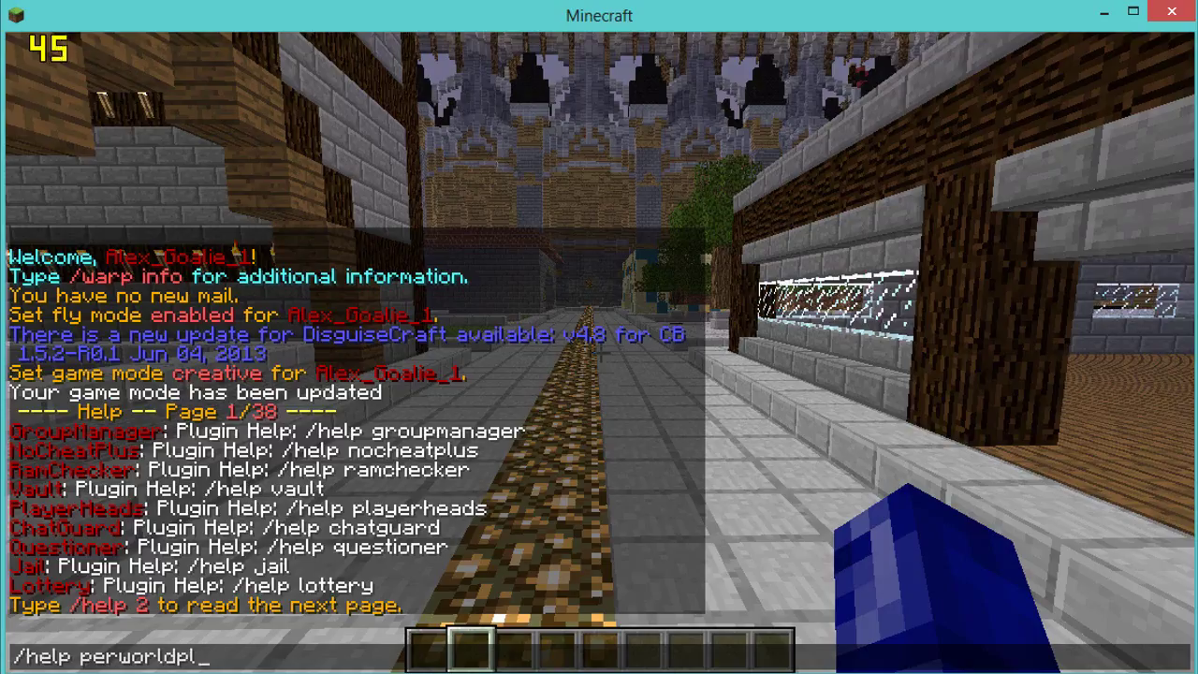
key(Return)
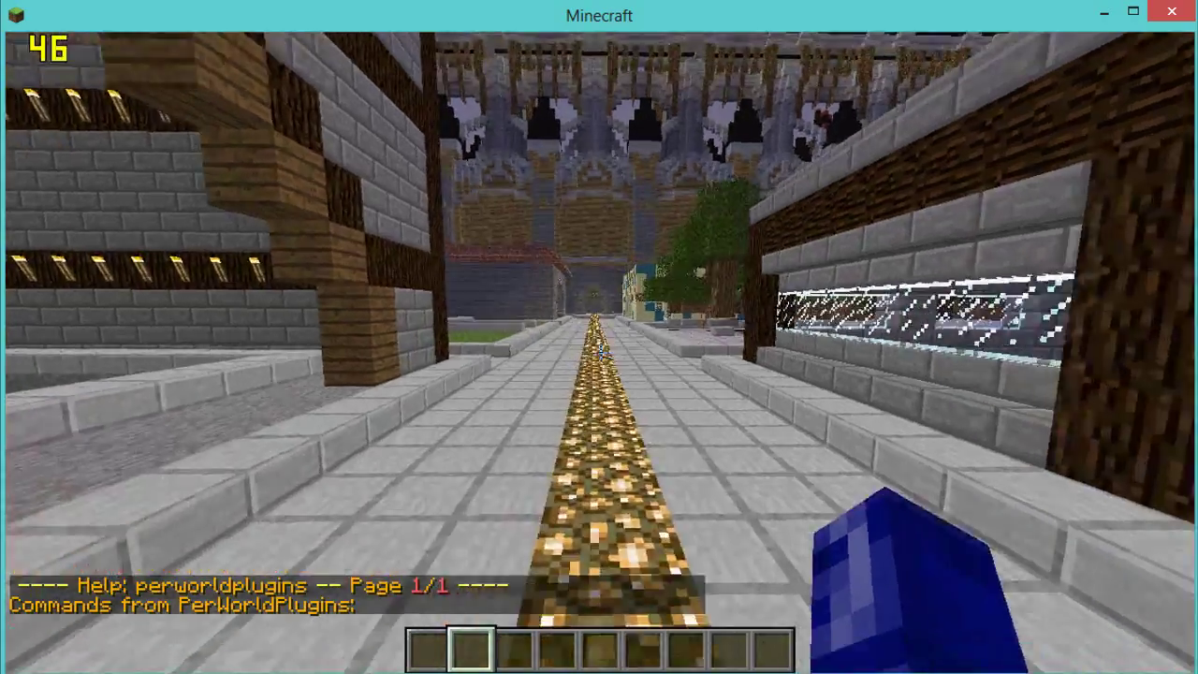
Test Towny's /town new command in the spawn world, where the plugin is not allowed by the config.
key(w)
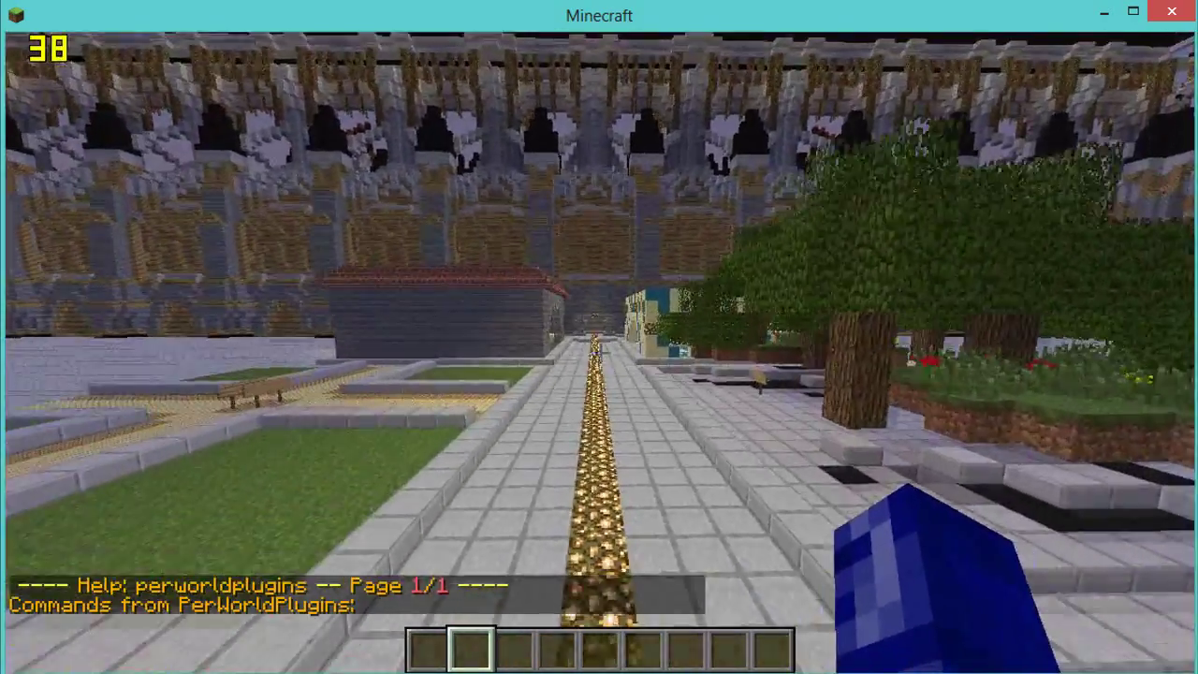
key(w)
key(slash)
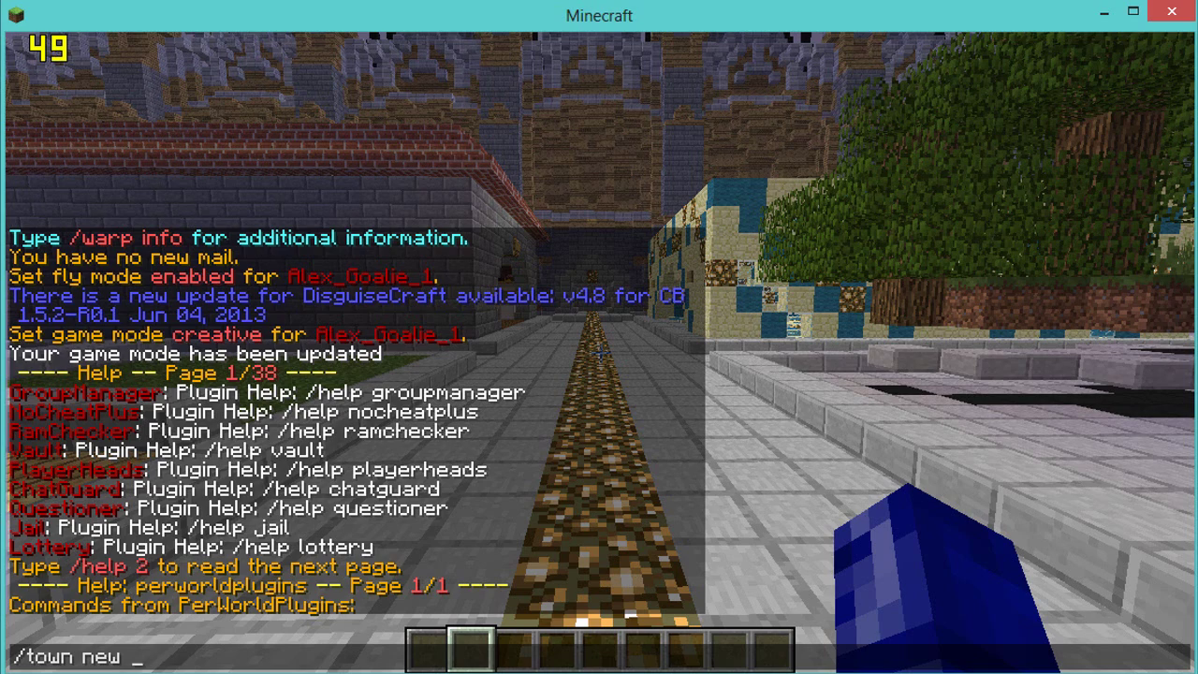
text(town new b)
key(Return)
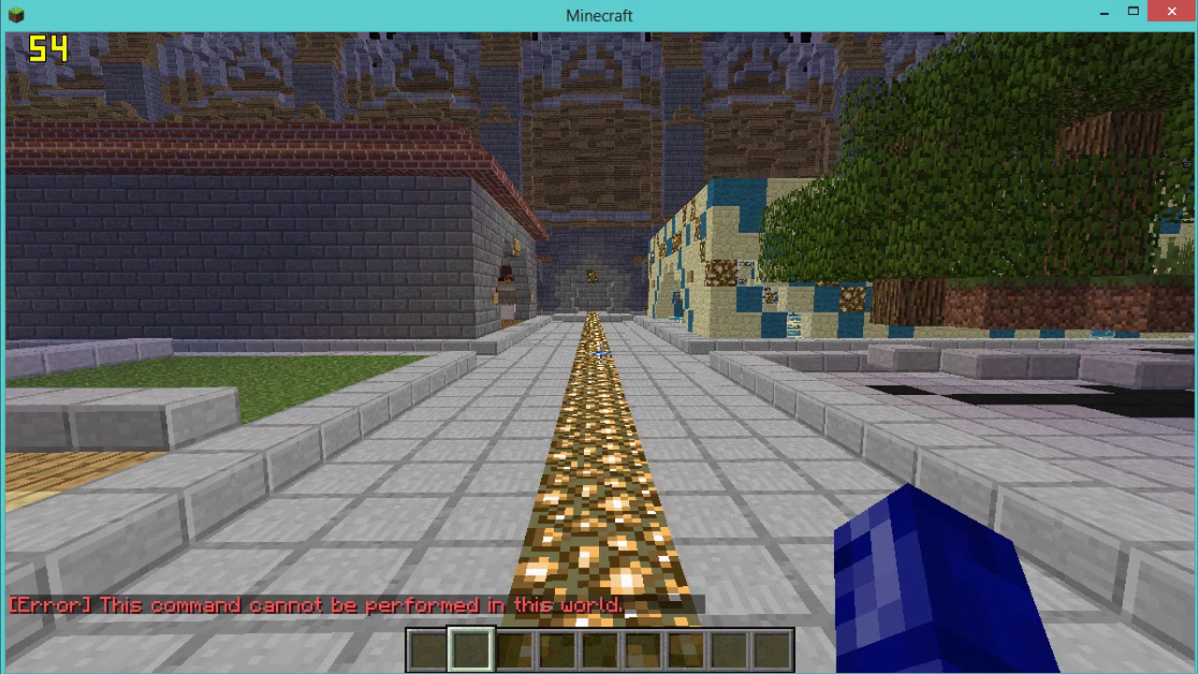
key(t)
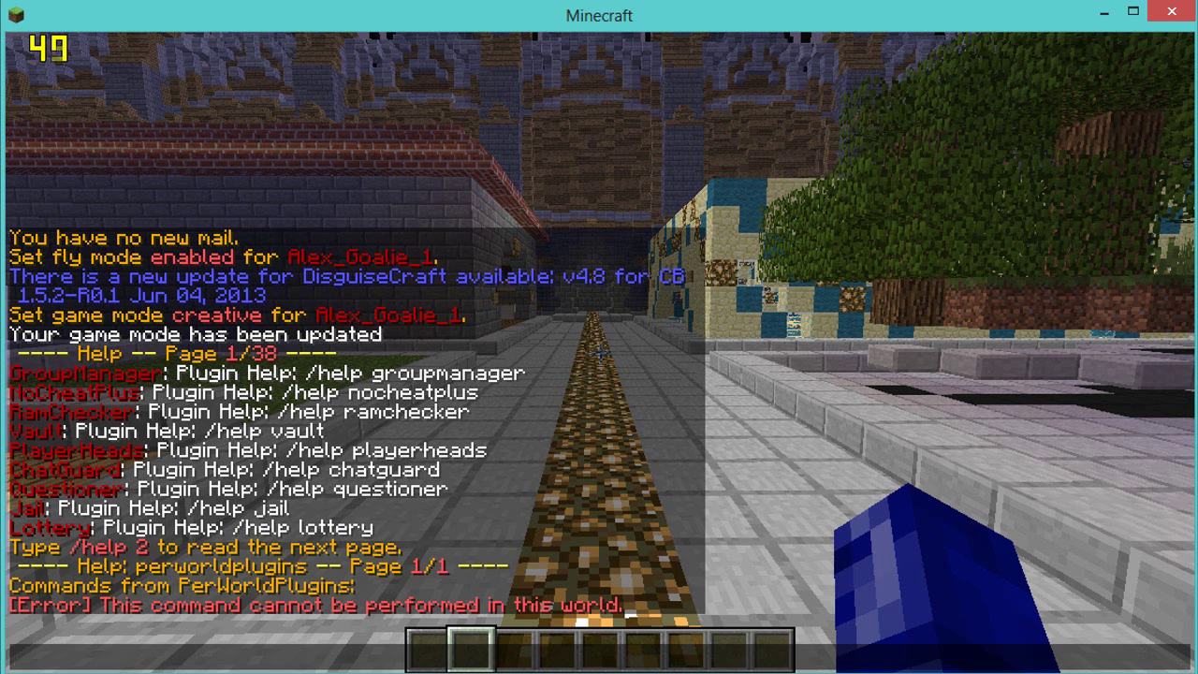
key(Escape)
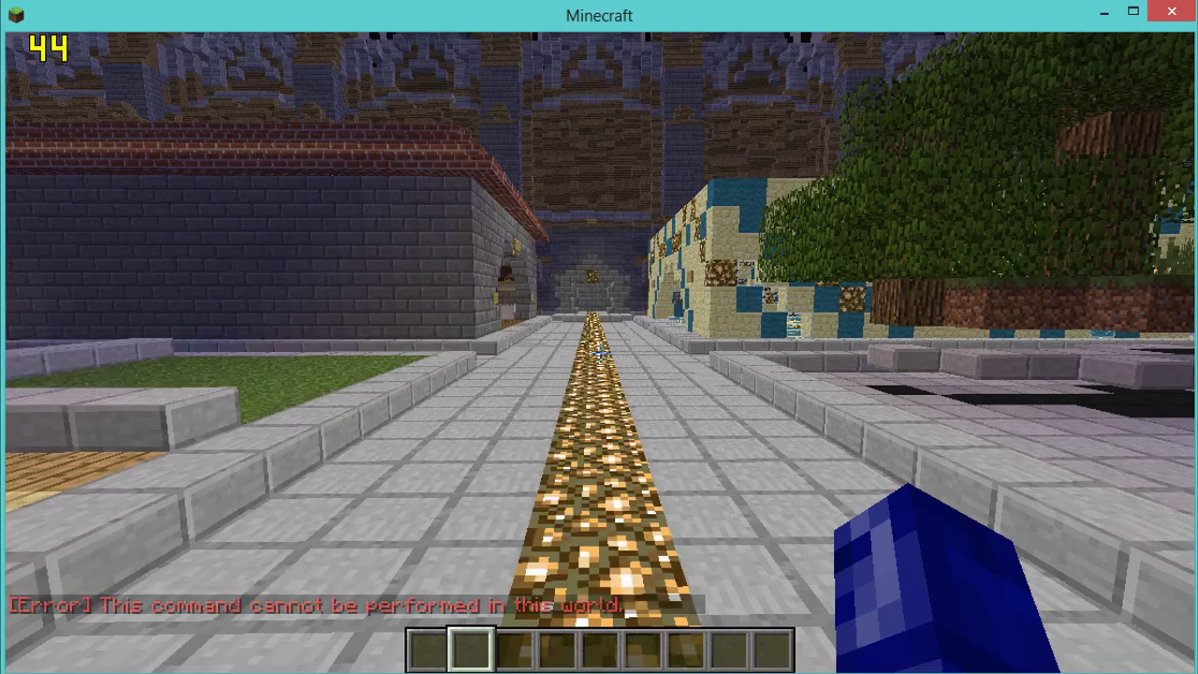
Teleport to the towns world with the command /warp xtowns.
key(w)
text(/war)
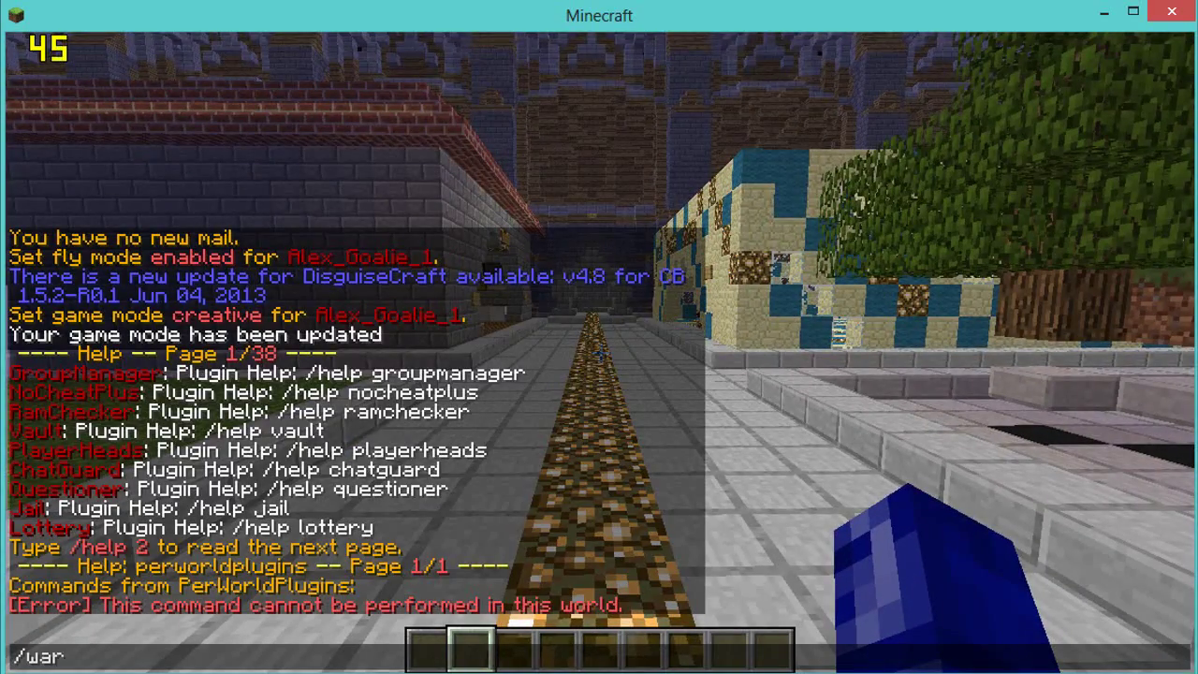
text(p xtowns)
key(Return)
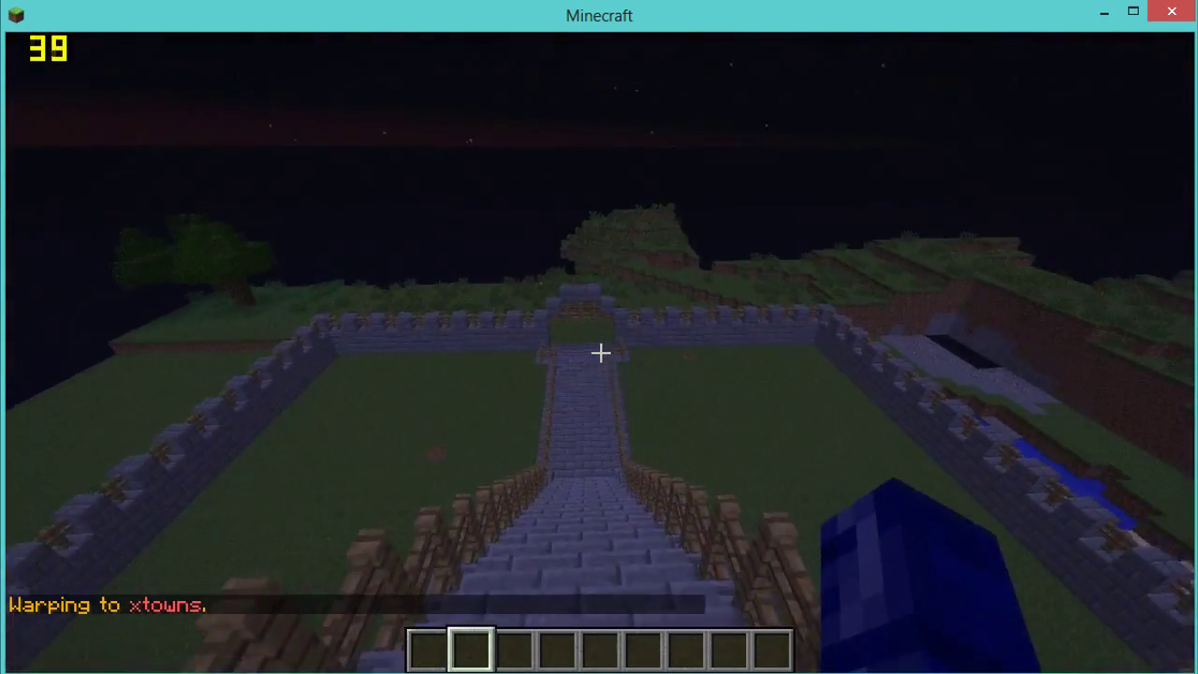
Go out into the open land of xtowns, run /town new test, and disconnect from the server.
key(w)
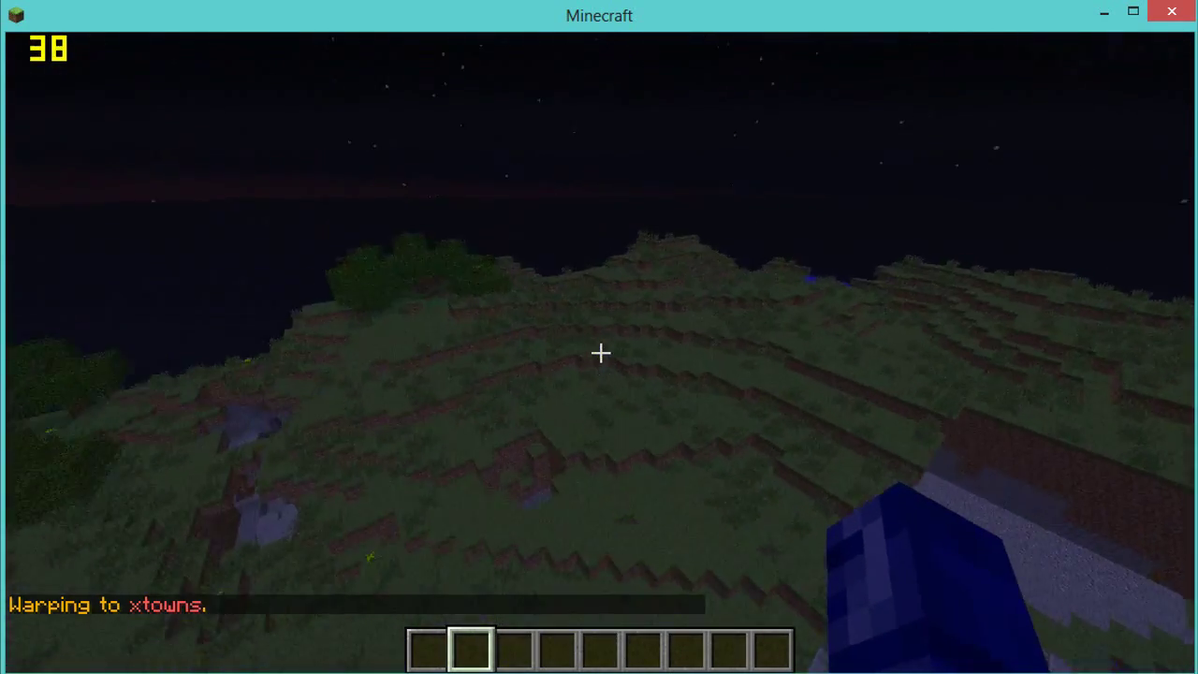
key(w)
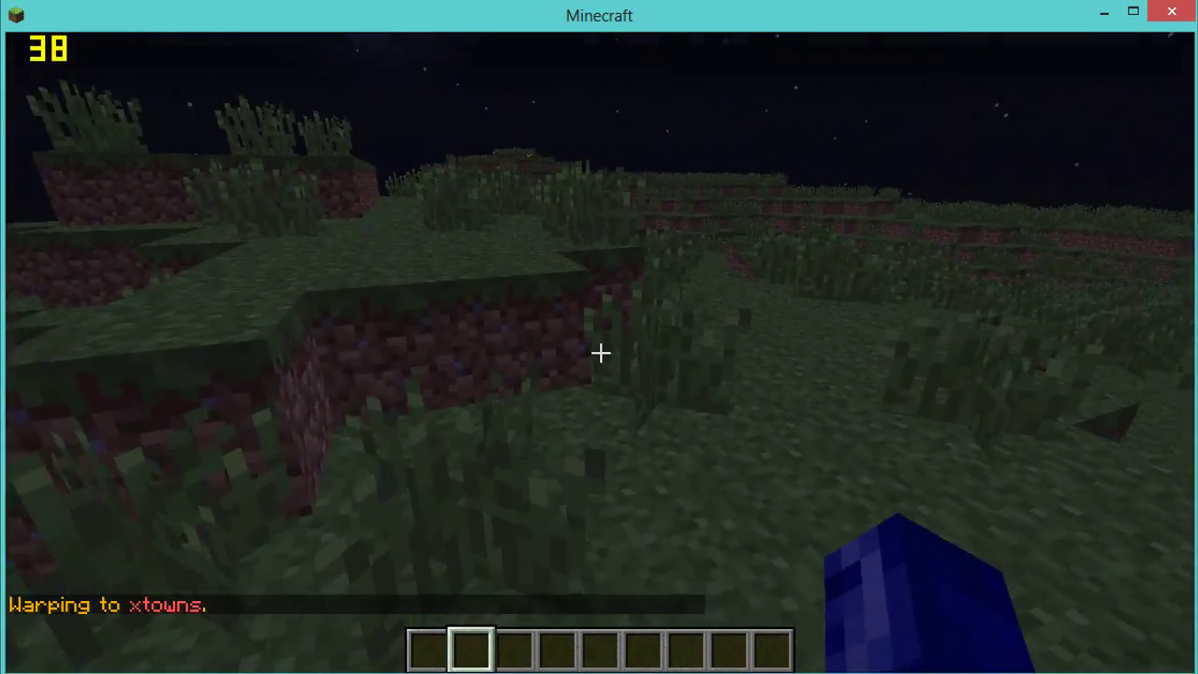
key(slash)
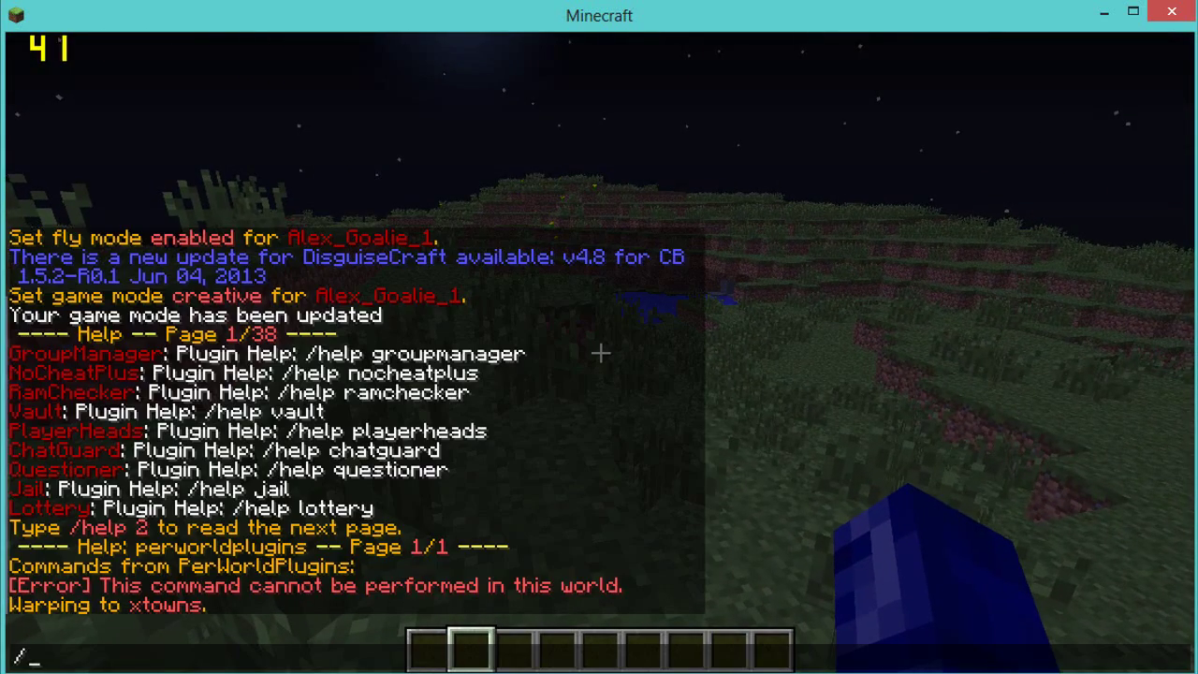
text(town new test)
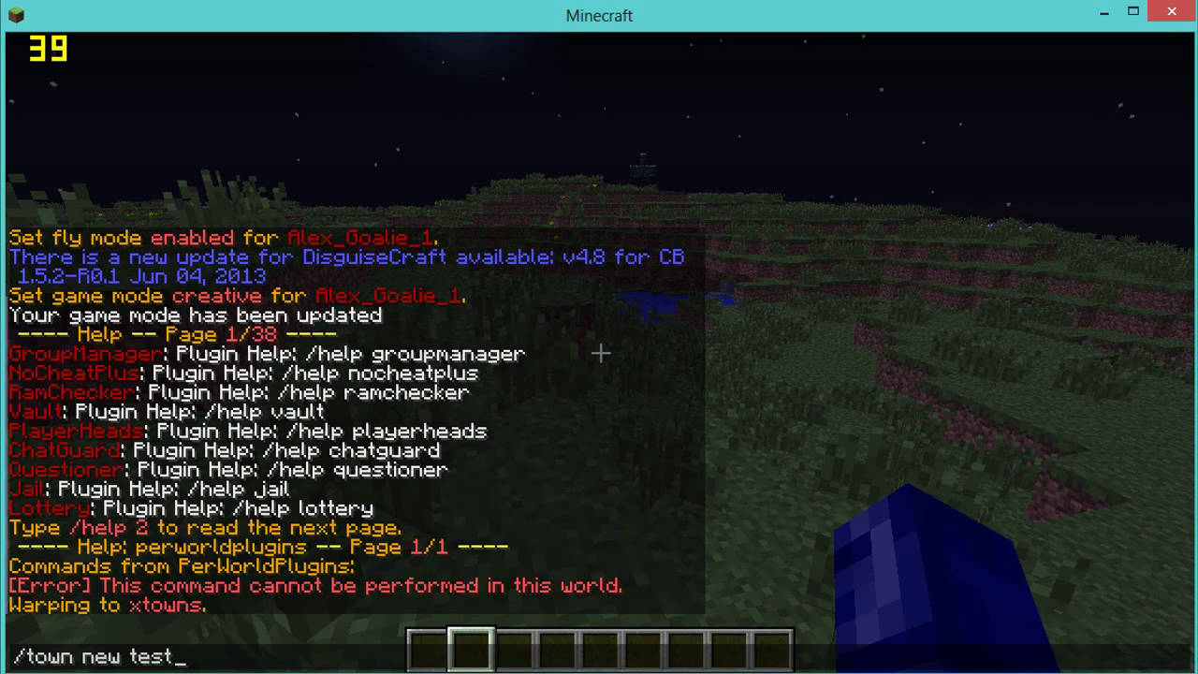
key(Return)
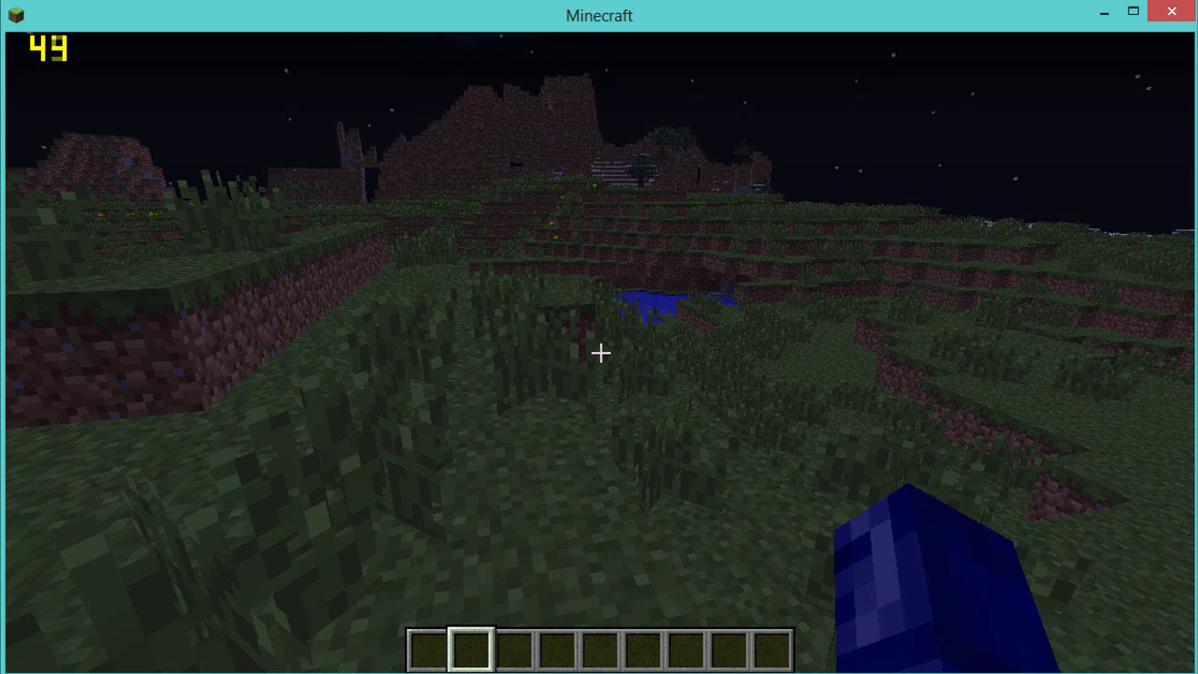
key(Escape)
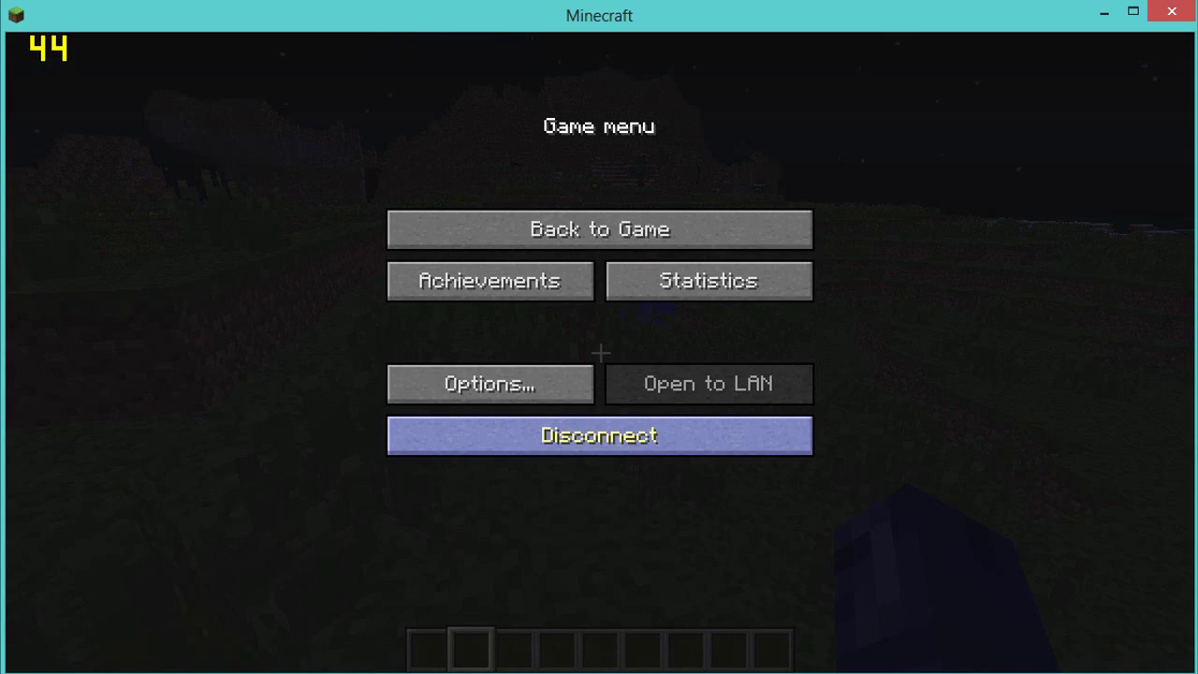
click(599, 435)
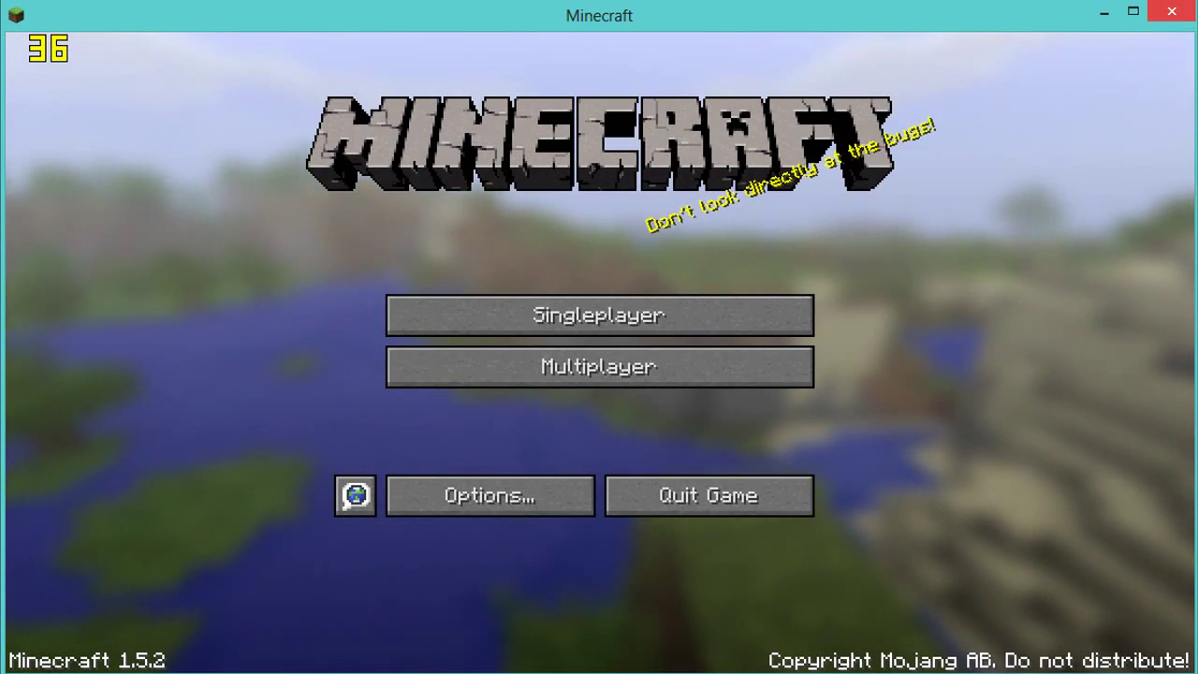